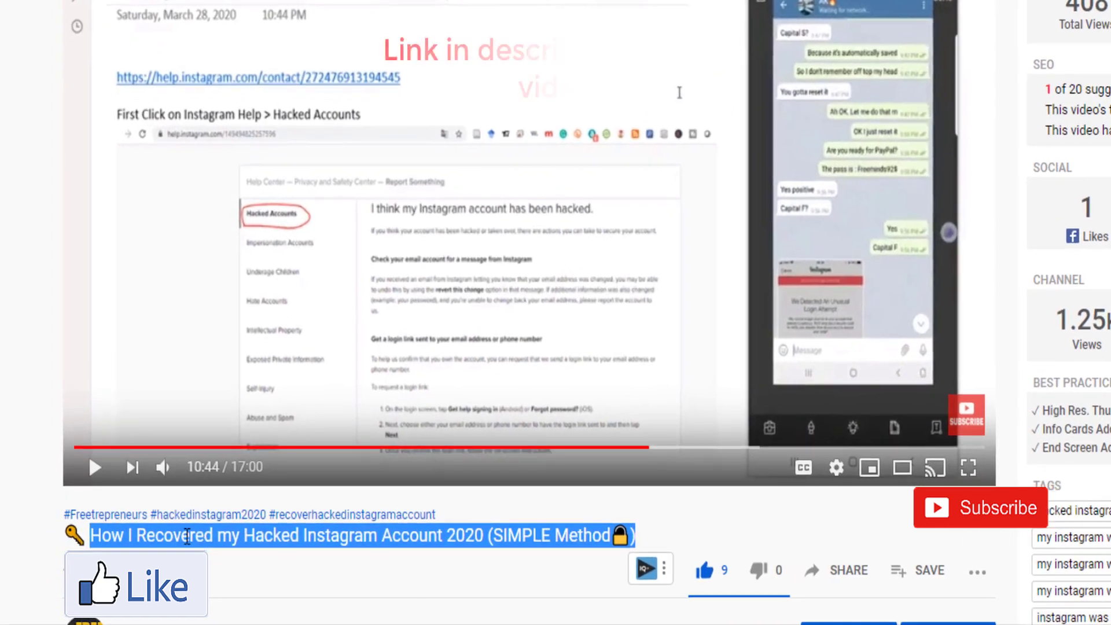
Highlight the full title of the YouTube video about recovering hacked Instagram accounts
{"action": "left_click", "coordinate": [90, 535]}
{"action": "left_click_drag", "start_coordinate": [90, 535], "coordinate": [642, 540]}
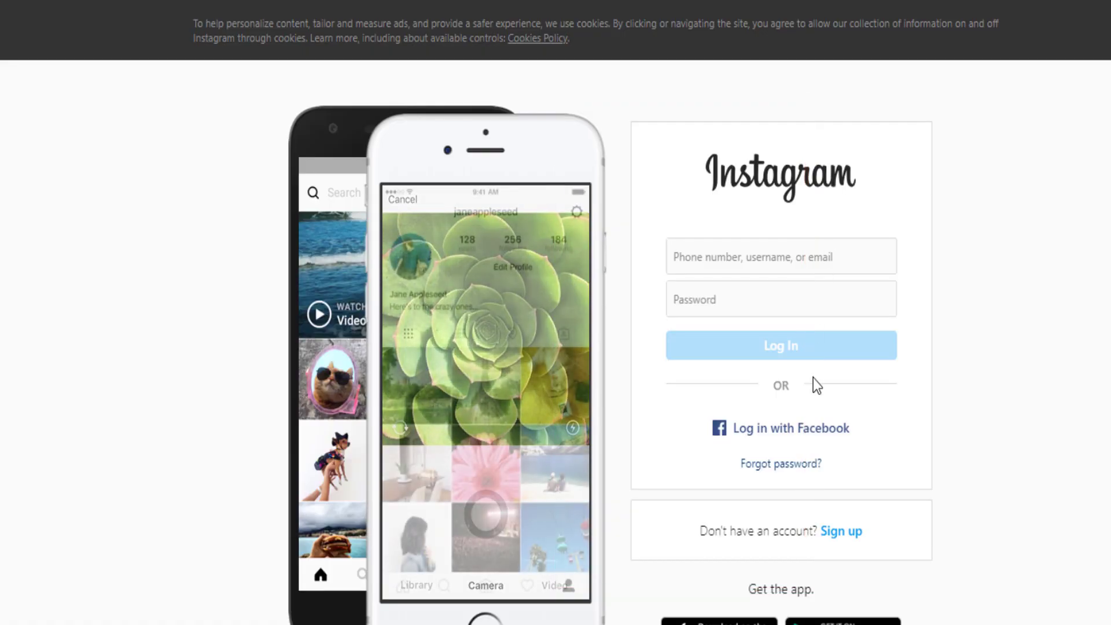
Open the Trouble Logging In page via 'Forgot password?' and dismiss Chrome's Update password prompt
{"action": "left_click", "coordinate": [780, 464]}
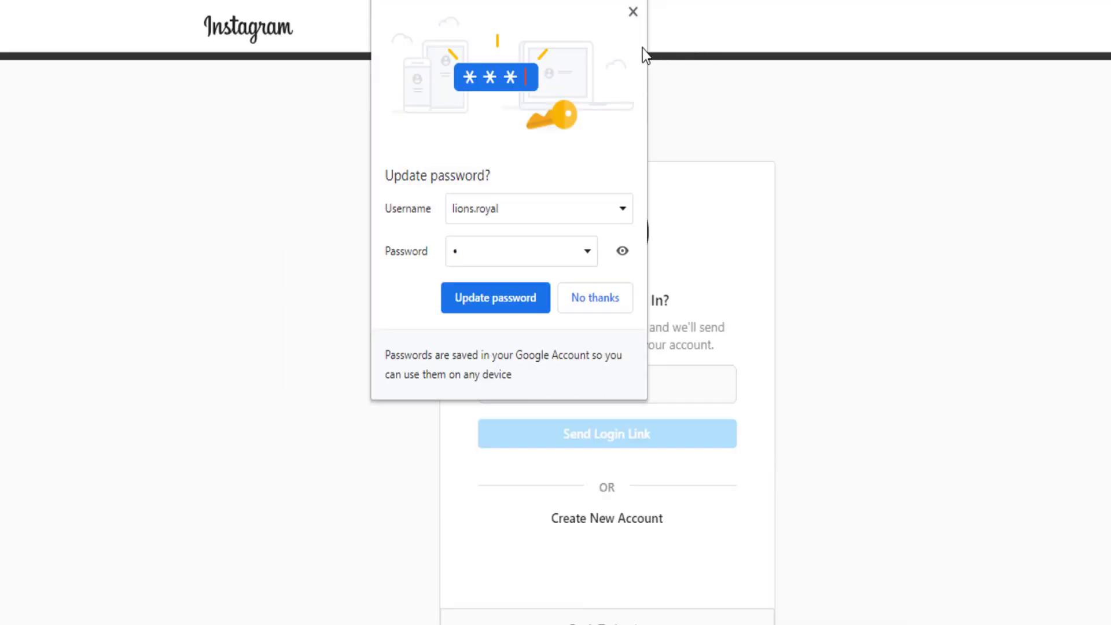
{"action": "left_click", "coordinate": [633, 13]}
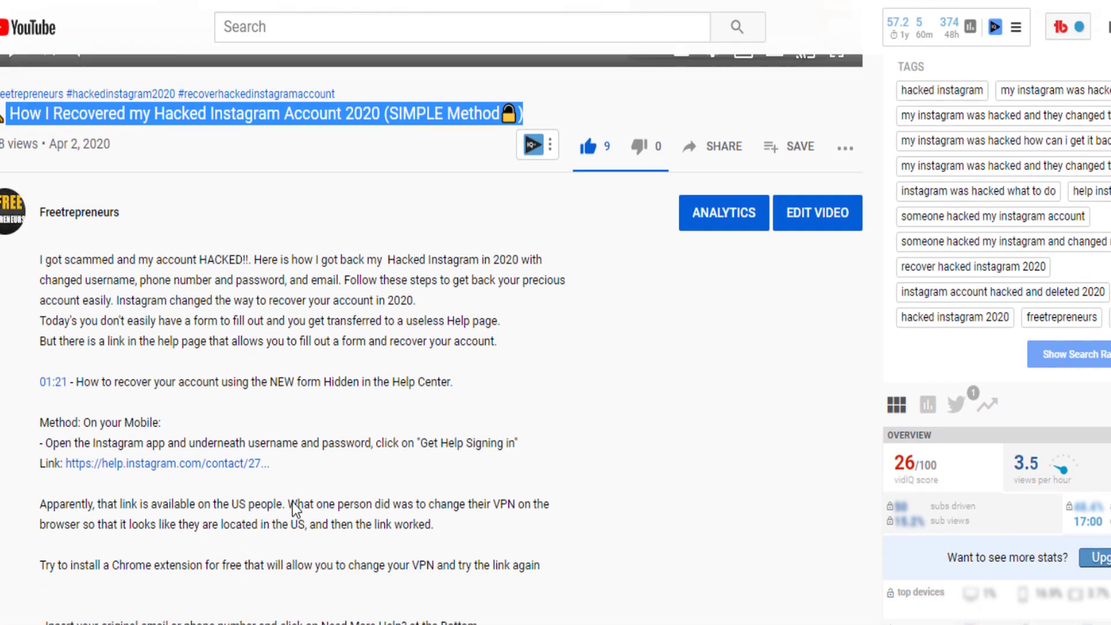
Scroll the video description to read the help-center link and the US VPN tip
{"action": "scroll", "coordinate": [295, 509], "scroll_direction": "down", "scroll_amount": 1}
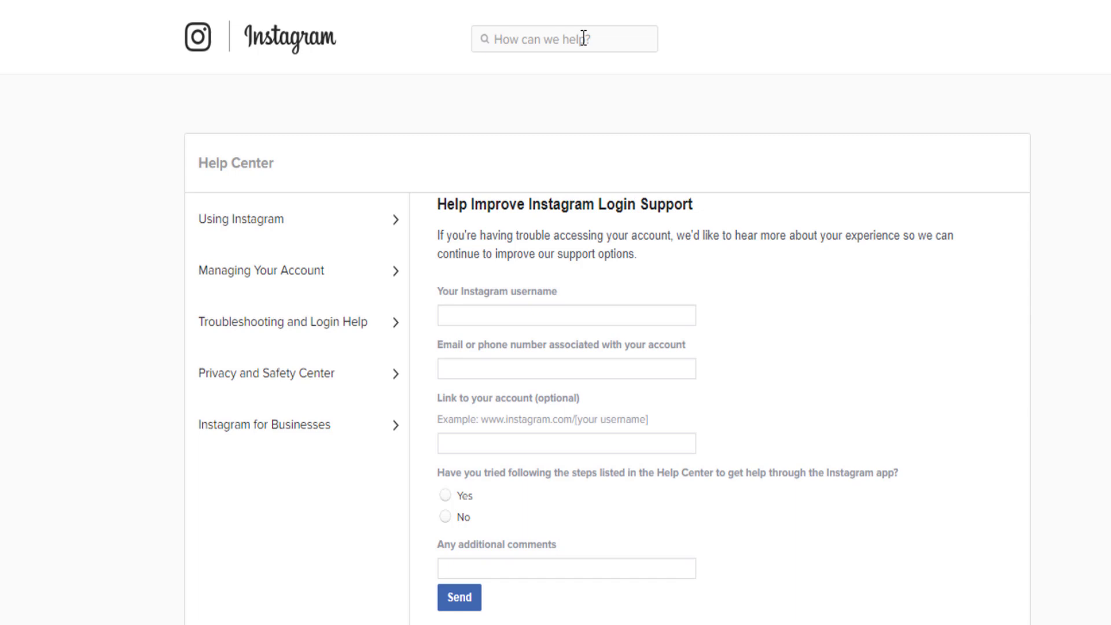
Search the Help Center for 'hacked' and open 'I think my Instagram account has been hacked'
{"action": "left_click", "coordinate": [583, 39]}
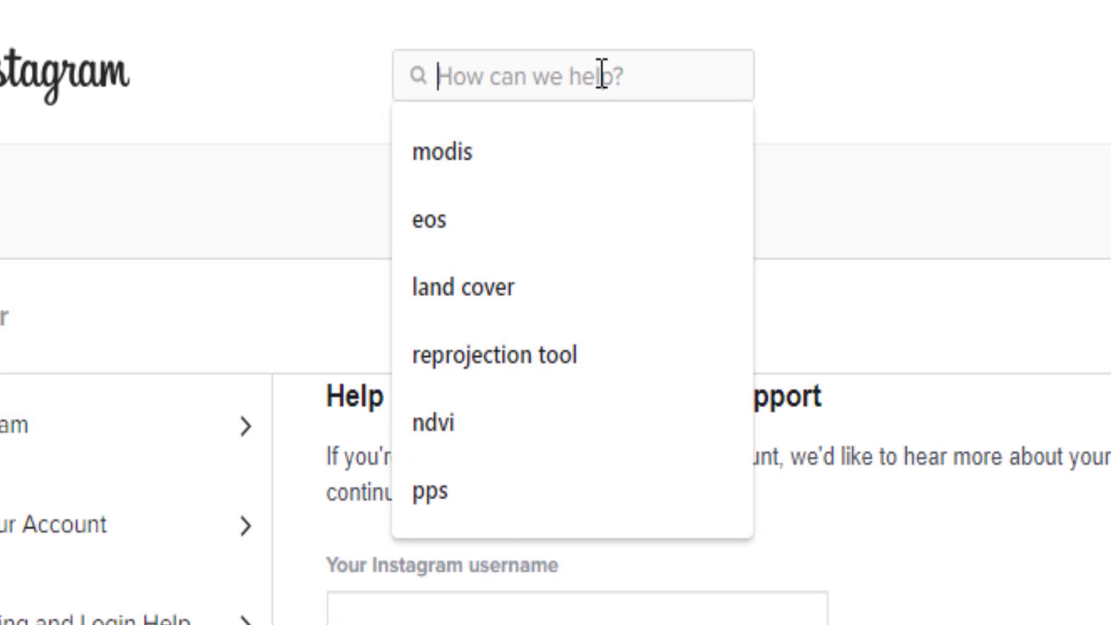
{"action": "type", "text": "hacked"}
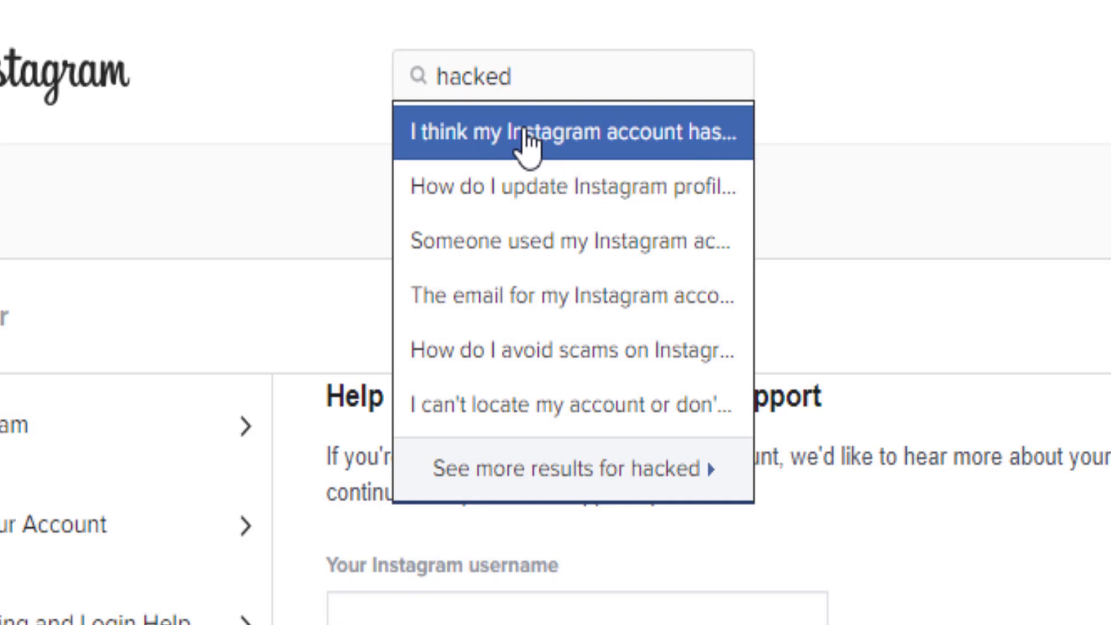
{"action": "left_click", "coordinate": [528, 145]}
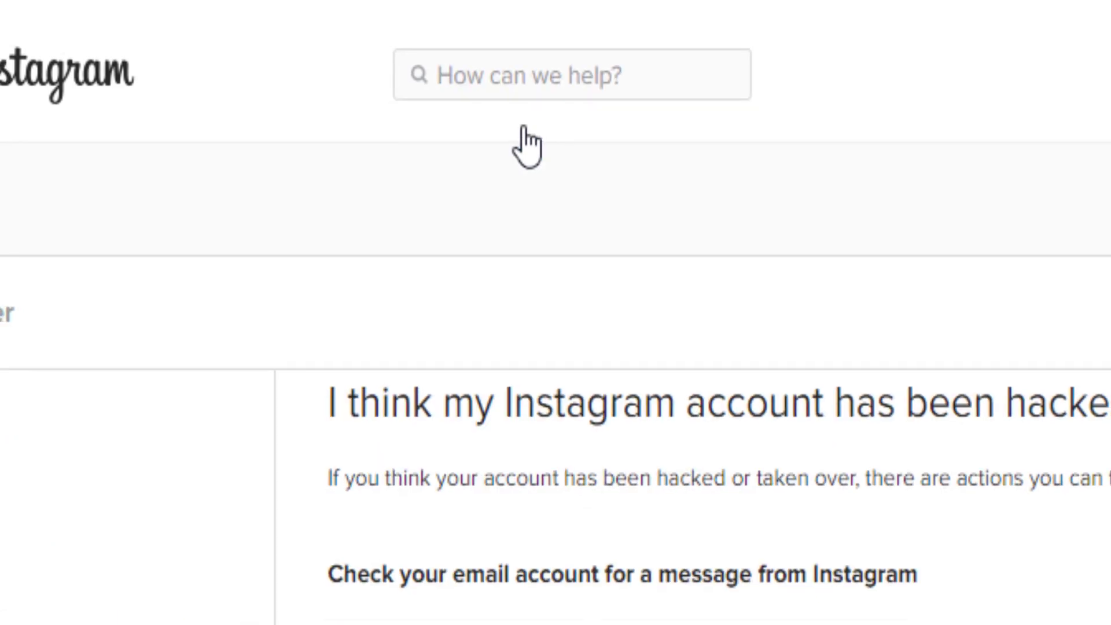
{"action": "scroll", "coordinate": [572, 285], "scroll_direction": "down", "scroll_amount": 4}
{"action": "scroll", "coordinate": [572, 285], "scroll_direction": "up", "scroll_amount": 5}
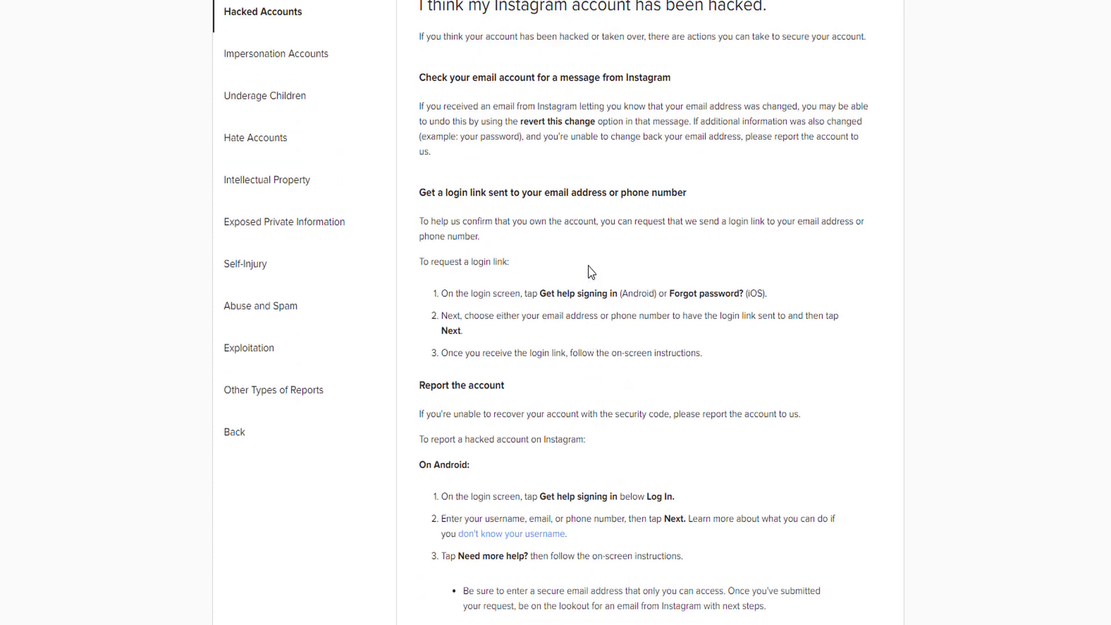
{"action": "left_click_drag", "start_coordinate": [422, 171], "coordinate": [812, 534]}
Scroll to the trouble-accessing-your-account paragraph and open the login support feedback form
{"action": "scroll", "coordinate": [773, 353], "scroll_direction": "down", "scroll_amount": 4}
{"action": "scroll", "coordinate": [603, 186], "scroll_direction": "down", "scroll_amount": 3}
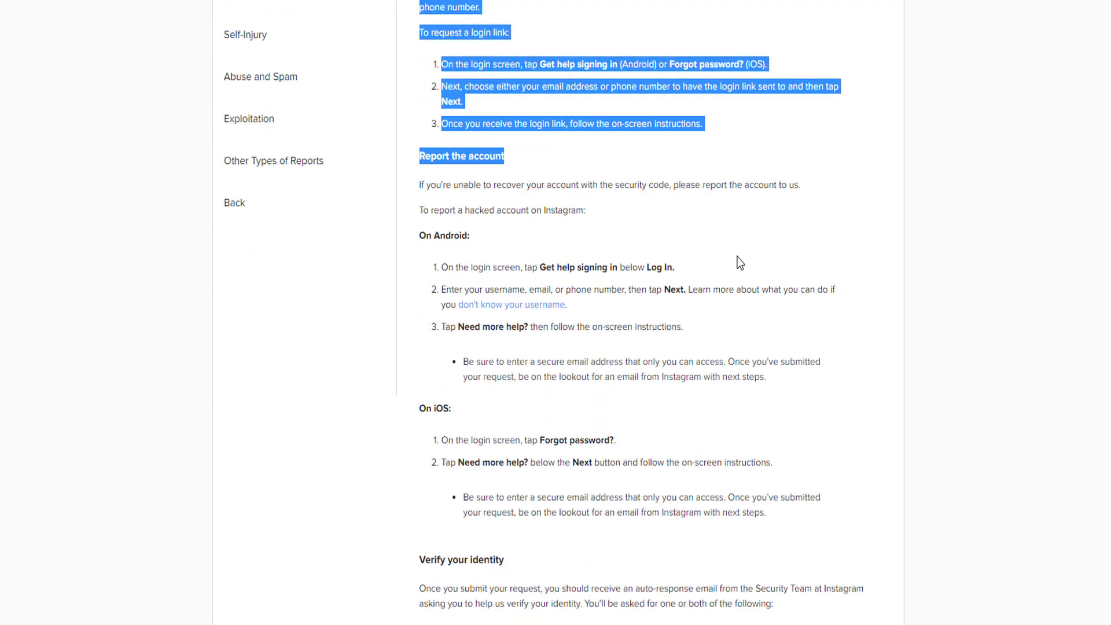
{"action": "scroll", "coordinate": [738, 257], "scroll_direction": "down", "scroll_amount": 9}
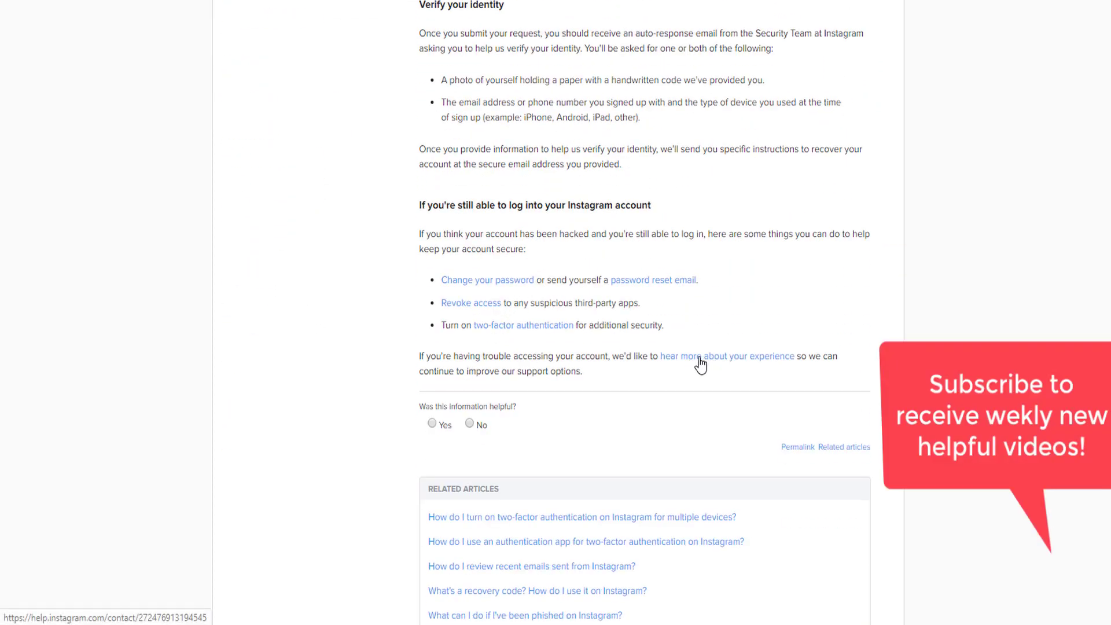
{"action": "left_click_drag", "start_coordinate": [123, 245], "coordinate": [978, 258]}
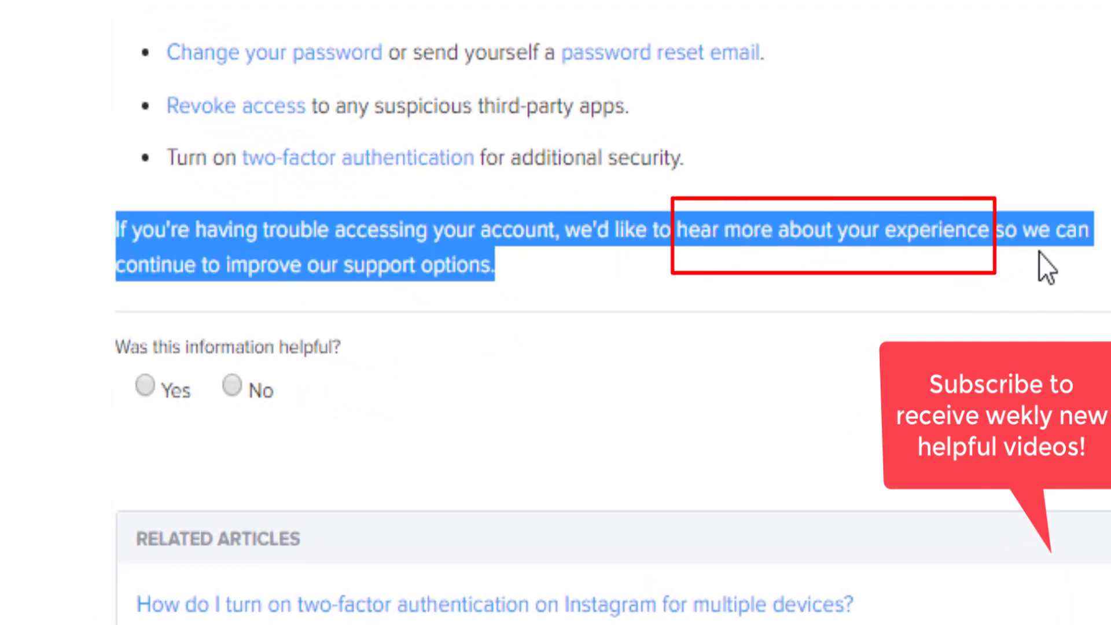
{"action": "left_click", "coordinate": [817, 268]}
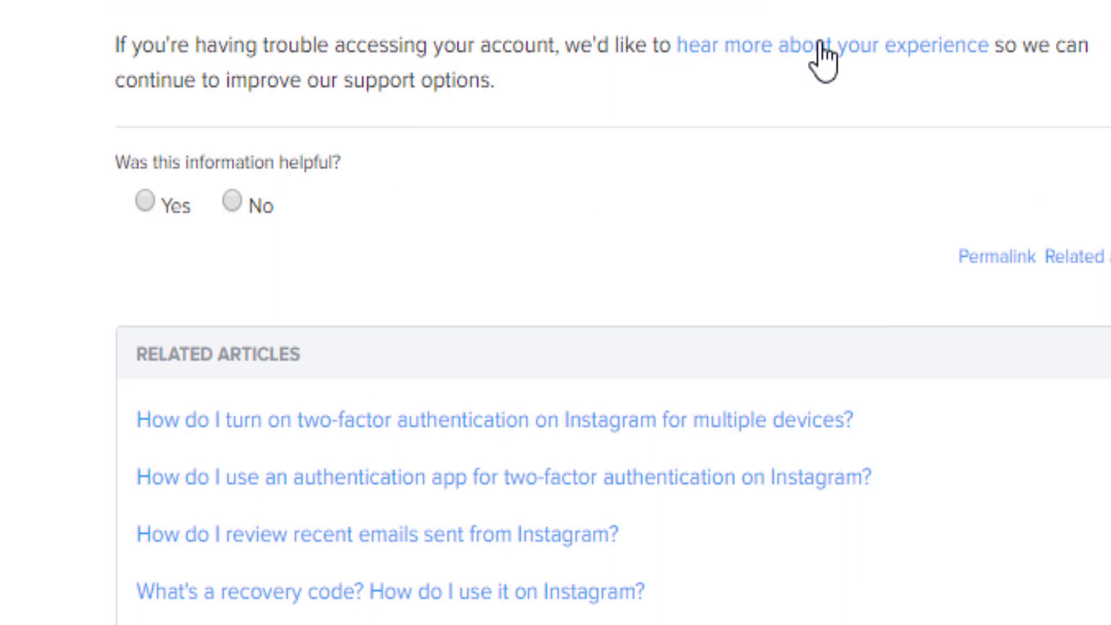
{"action": "left_click", "coordinate": [823, 58]}
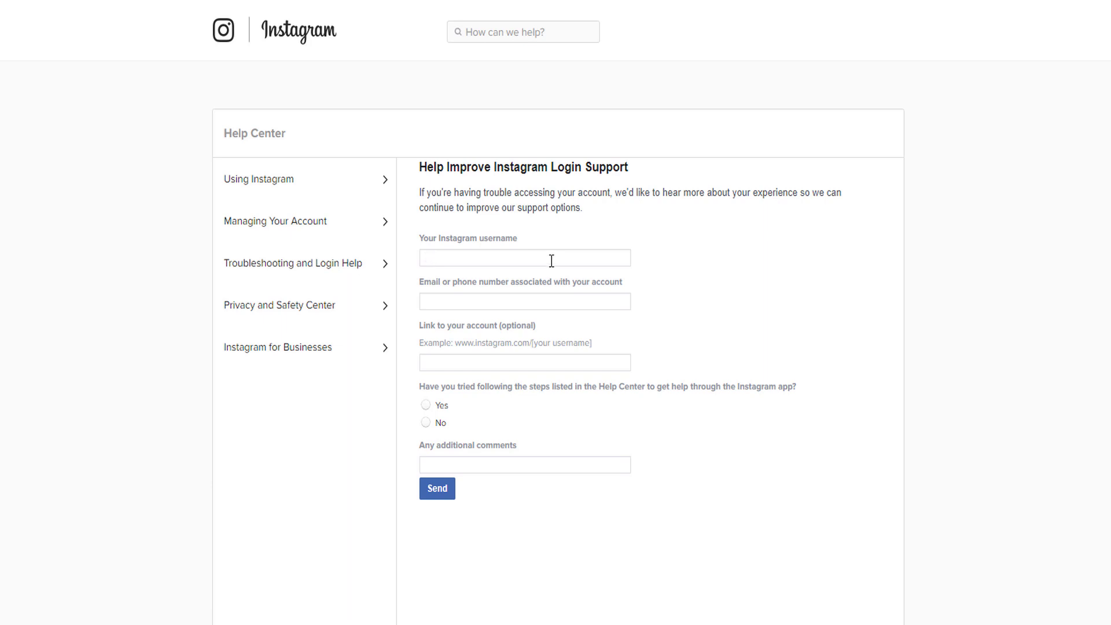
Enter a username and fill the account link from the saved autofill suggestion
{"action": "type", "text": "sdfsdf"}
{"action": "left_click", "coordinate": [547, 302]}
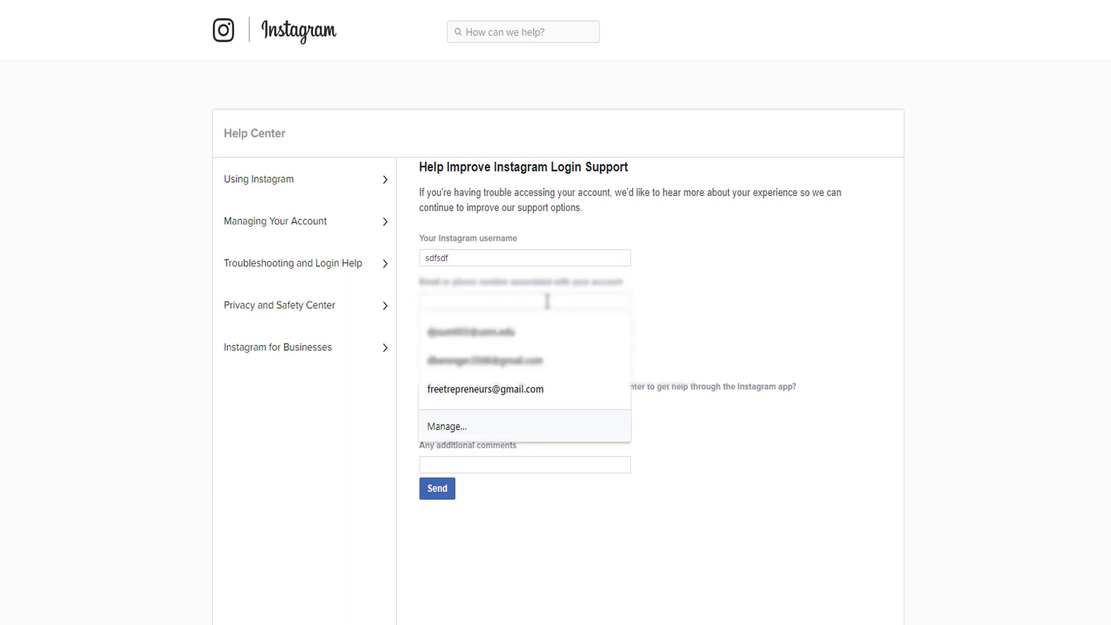
{"action": "left_click", "coordinate": [666, 275]}
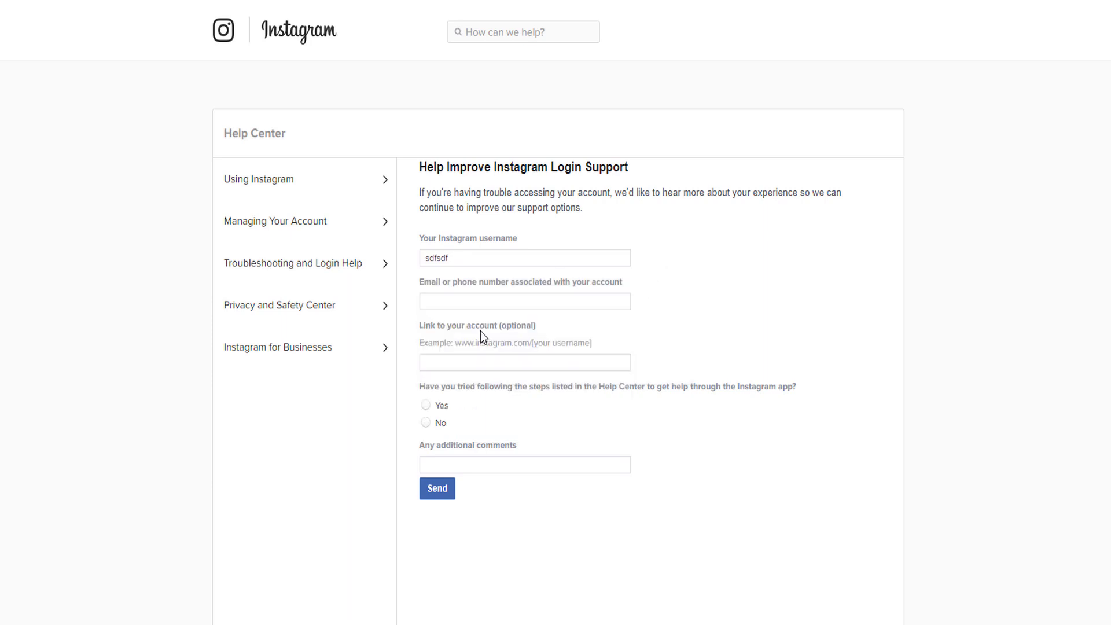
{"action": "left_click", "coordinate": [452, 362]}
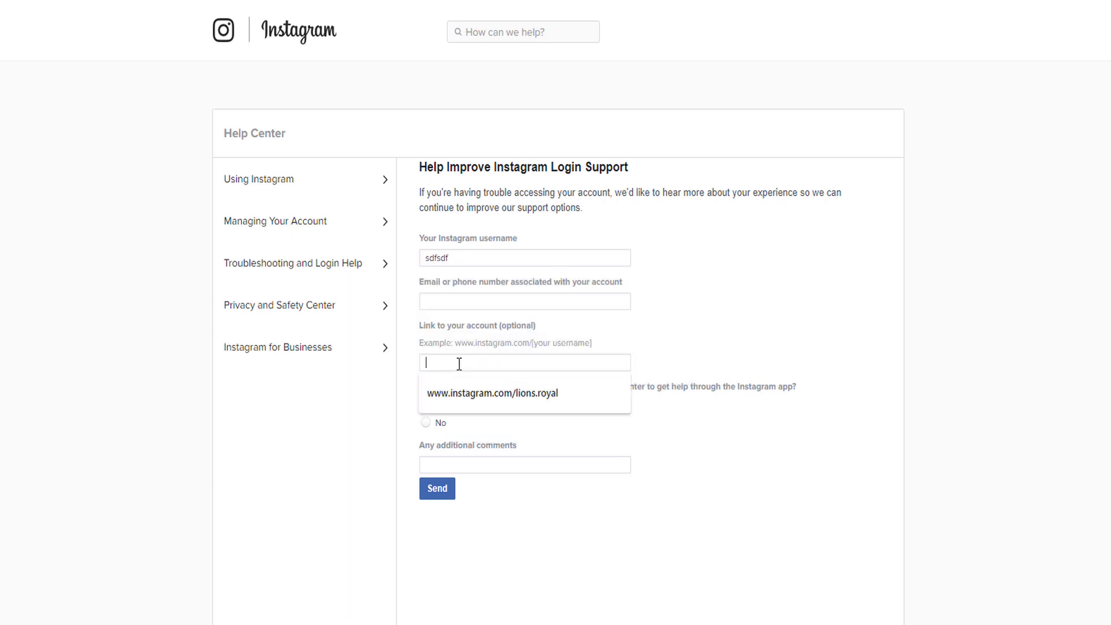
{"action": "left_click", "coordinate": [458, 382]}
{"action": "left_click_drag", "start_coordinate": [427, 365], "coordinate": [551, 369]}
{"action": "left_click", "coordinate": [551, 368]}
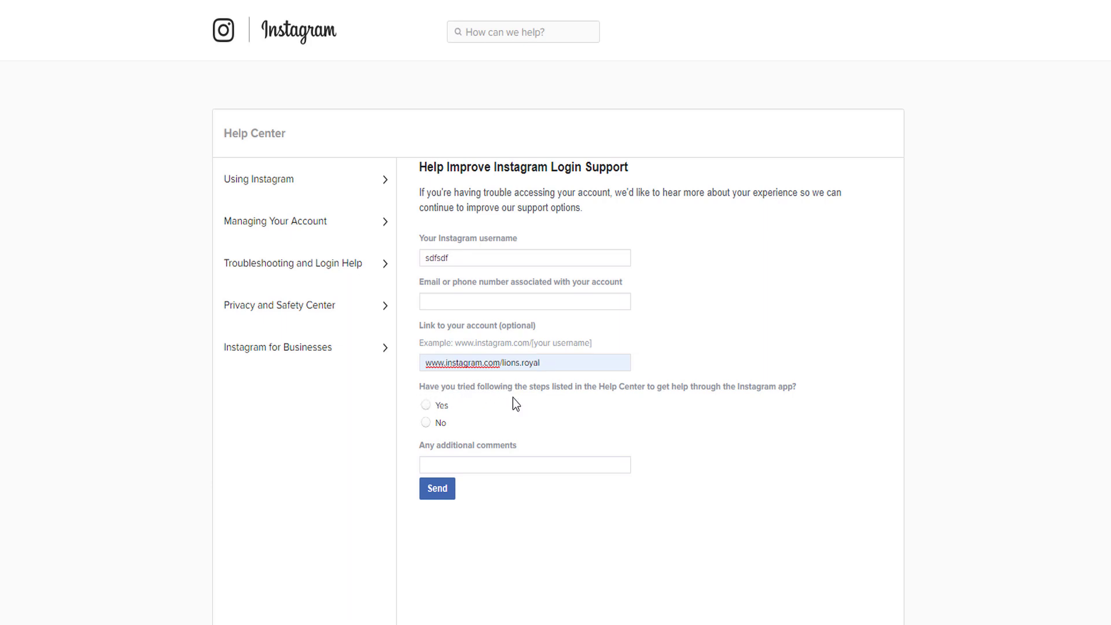
Answer Yes to the Help Center steps, in-app form and same contact details questions
{"action": "left_click", "coordinate": [428, 405]}
{"action": "scroll", "coordinate": [515, 457], "scroll_direction": "down", "scroll_amount": 5}
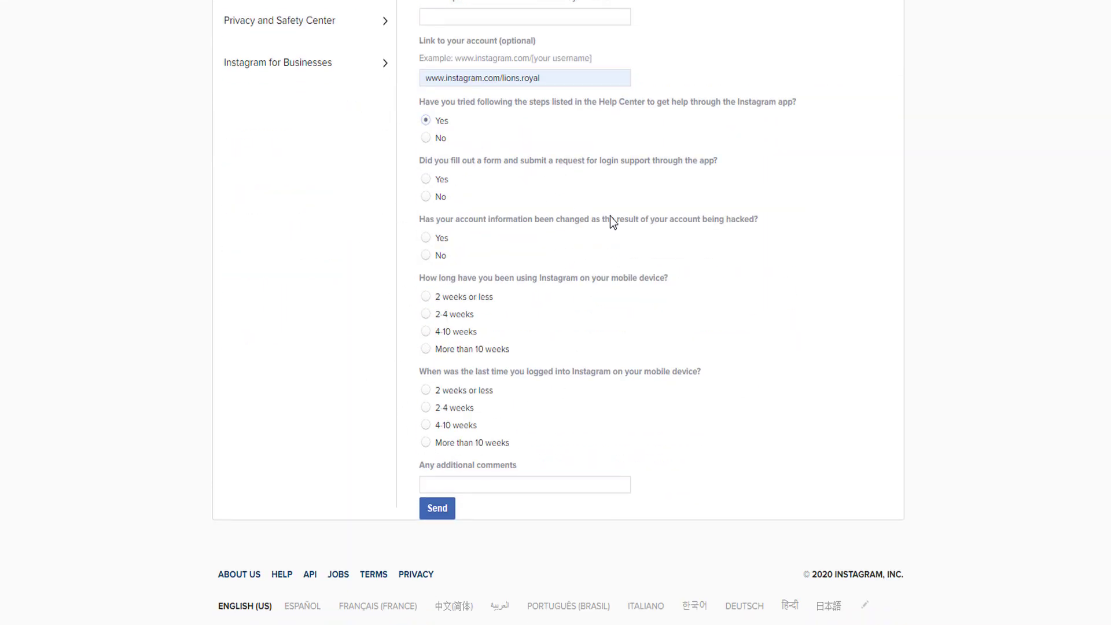
{"action": "left_click", "coordinate": [425, 180]}
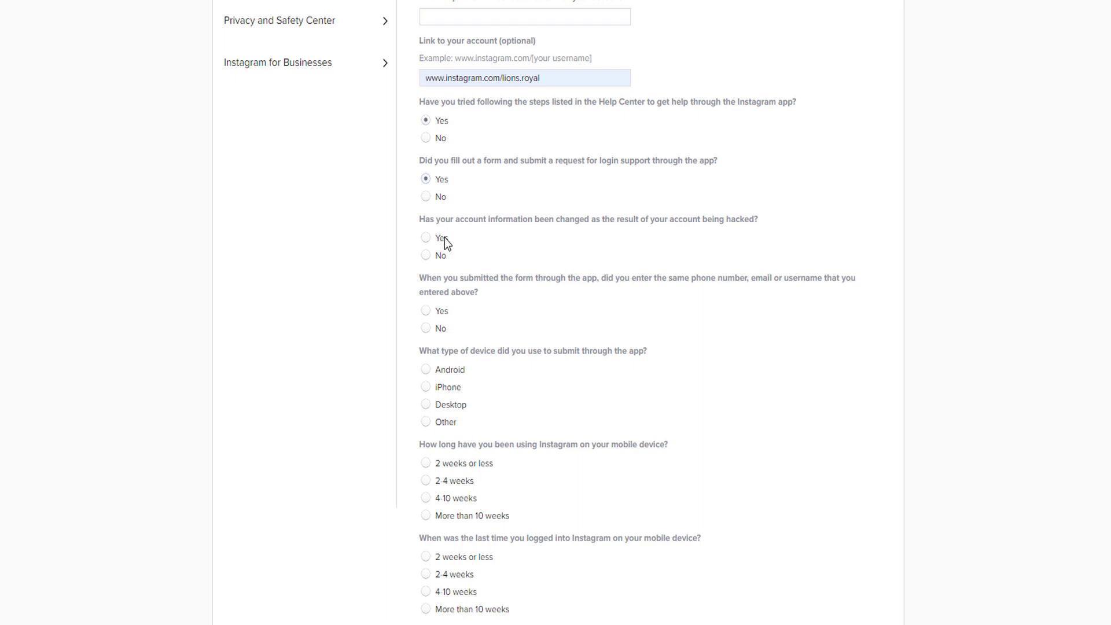
{"action": "scroll", "coordinate": [468, 344], "scroll_direction": "down", "scroll_amount": 3}
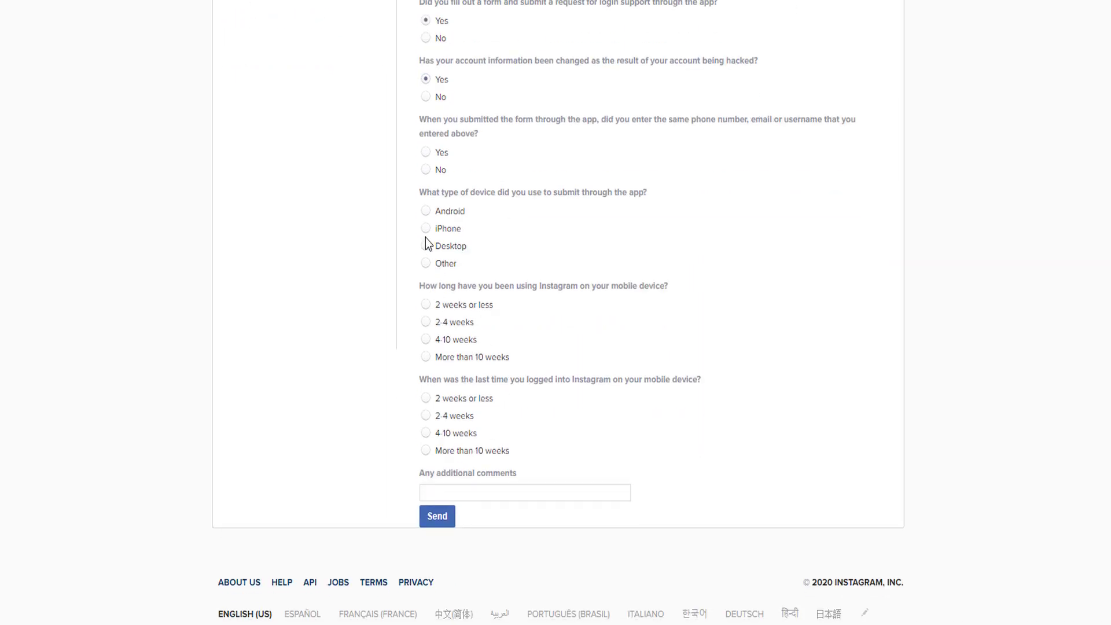
{"action": "left_click", "coordinate": [425, 154]}
{"action": "scroll", "coordinate": [906, 339], "scroll_direction": "up", "scroll_amount": 4}
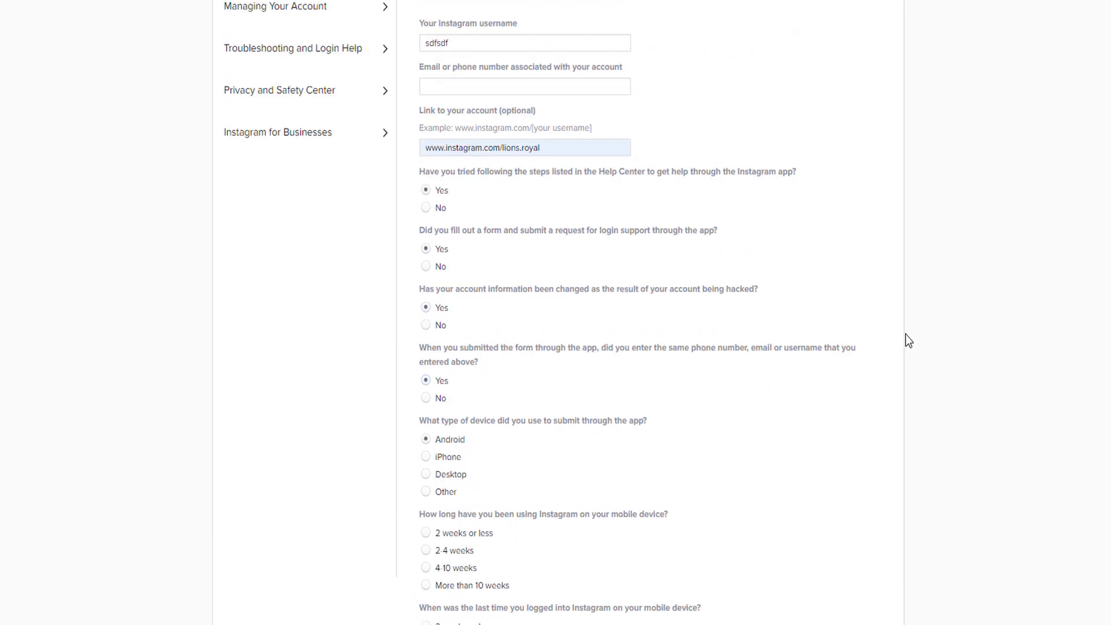
{"action": "scroll", "coordinate": [799, 243], "scroll_direction": "up", "scroll_amount": 4}
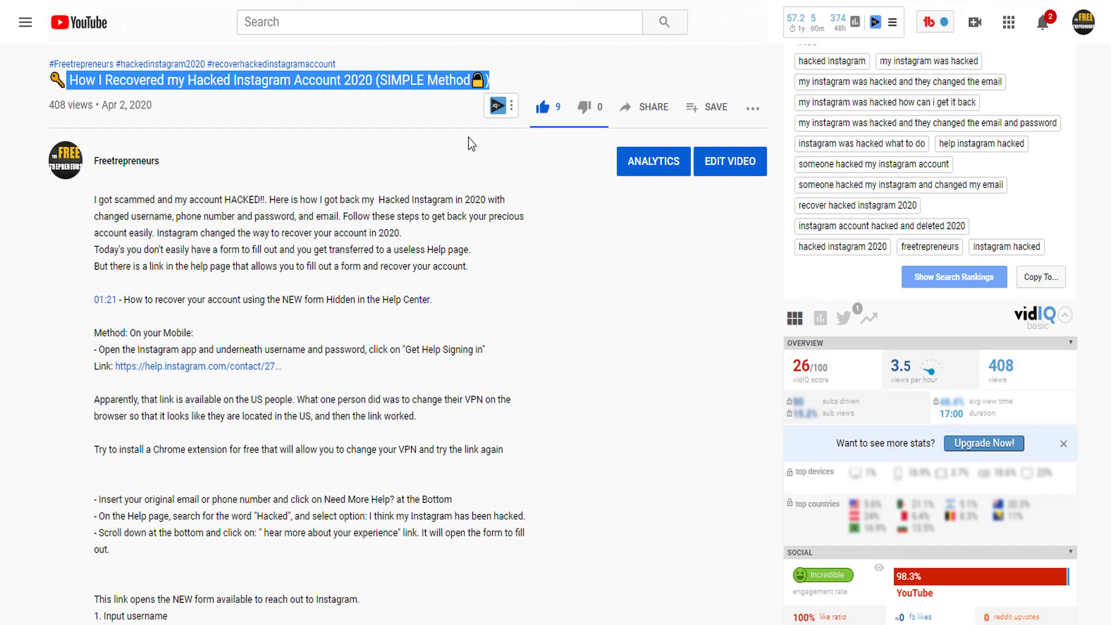
Switch Earth VPN from United States to France, then try the help.instagram.com link, which shows Not Found
{"action": "left_click", "coordinate": [1030, 1]}
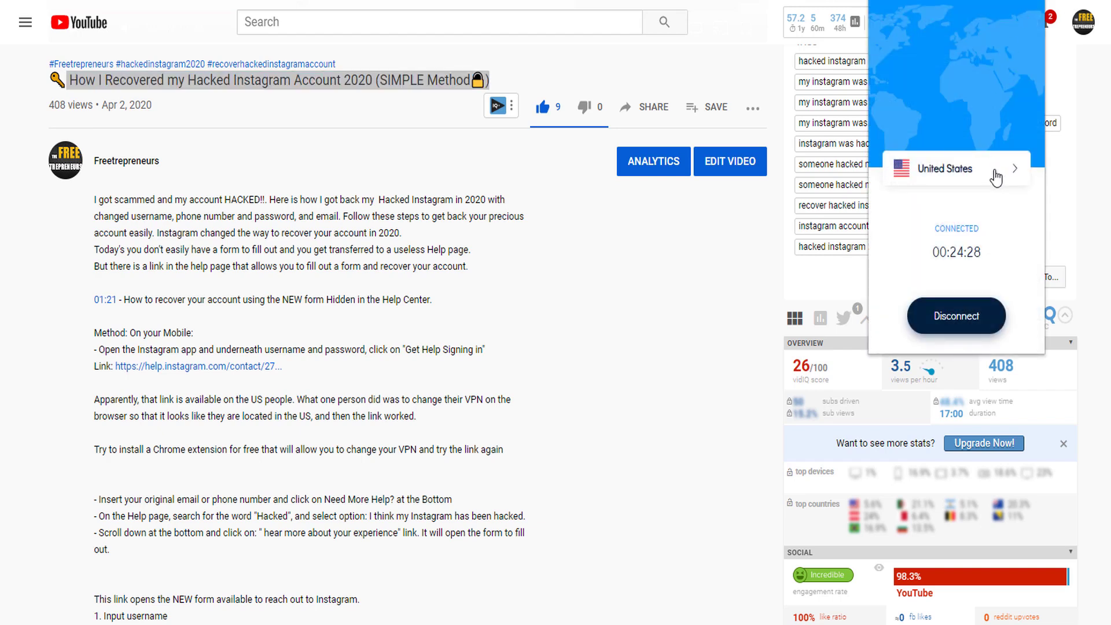
{"action": "left_click", "coordinate": [970, 177]}
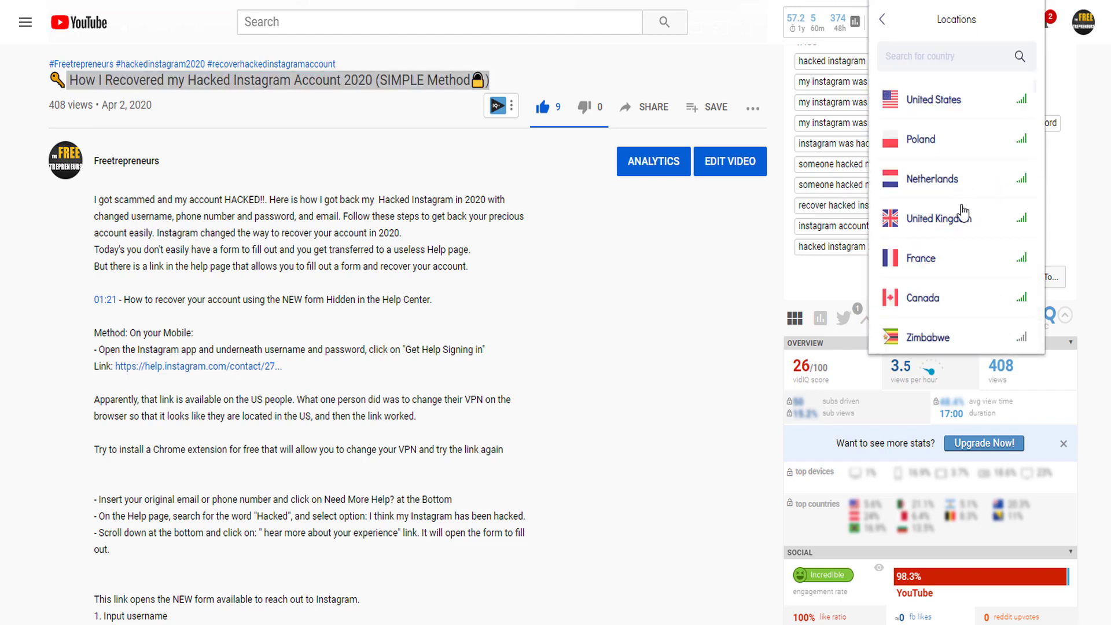
{"action": "left_click", "coordinate": [929, 262]}
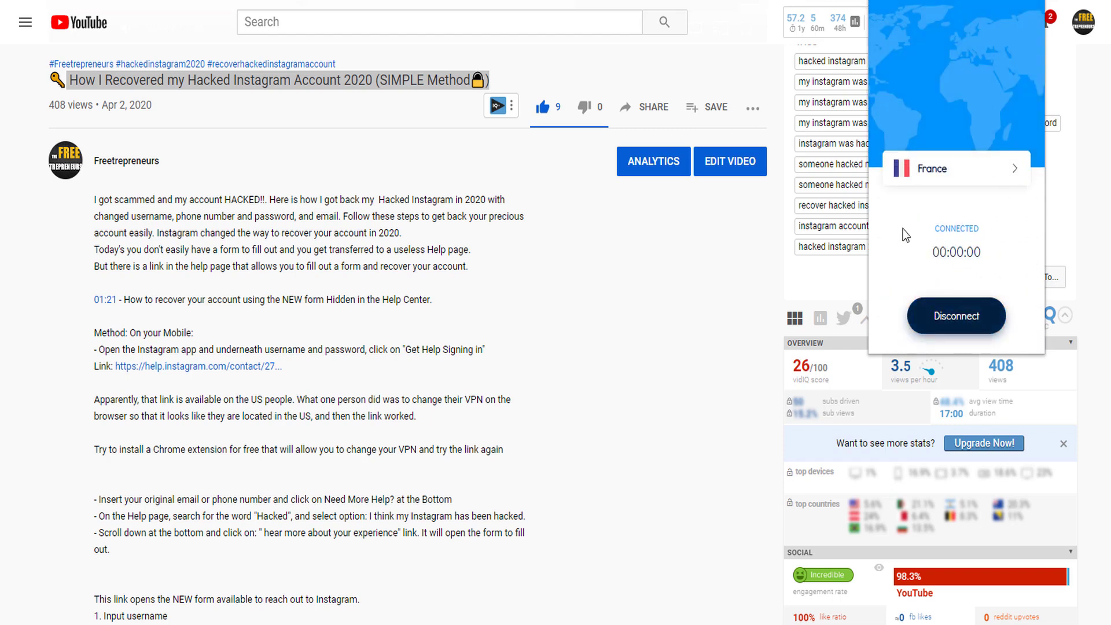
{"action": "left_click", "coordinate": [660, 304]}
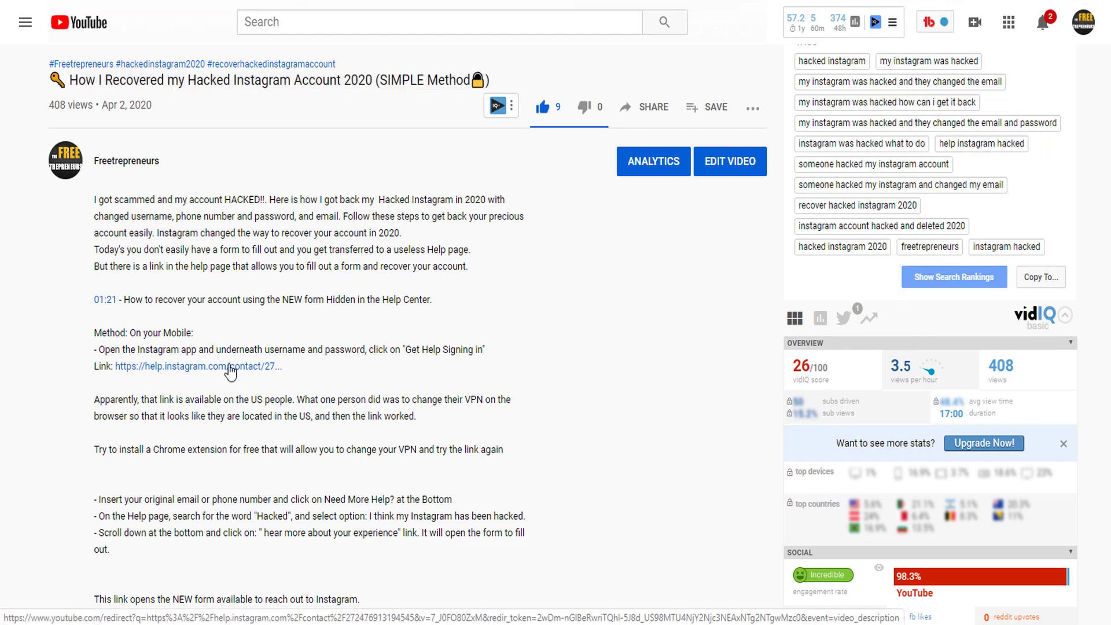
{"action": "left_click", "coordinate": [230, 367]}
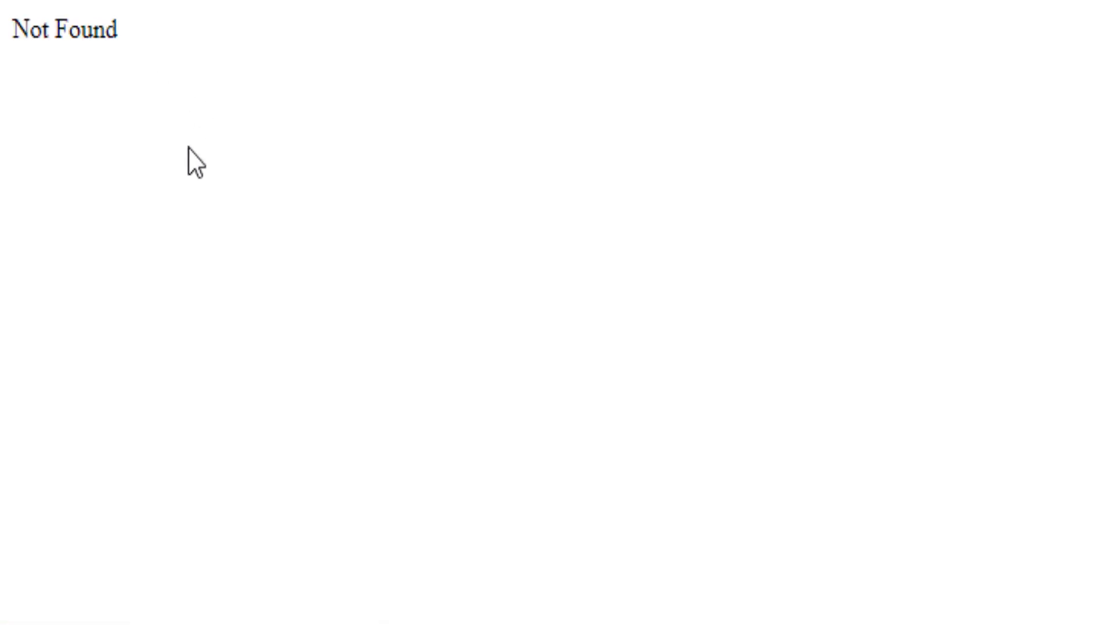
{"action": "left_click_drag", "start_coordinate": [164, 42], "coordinate": [15, 42]}
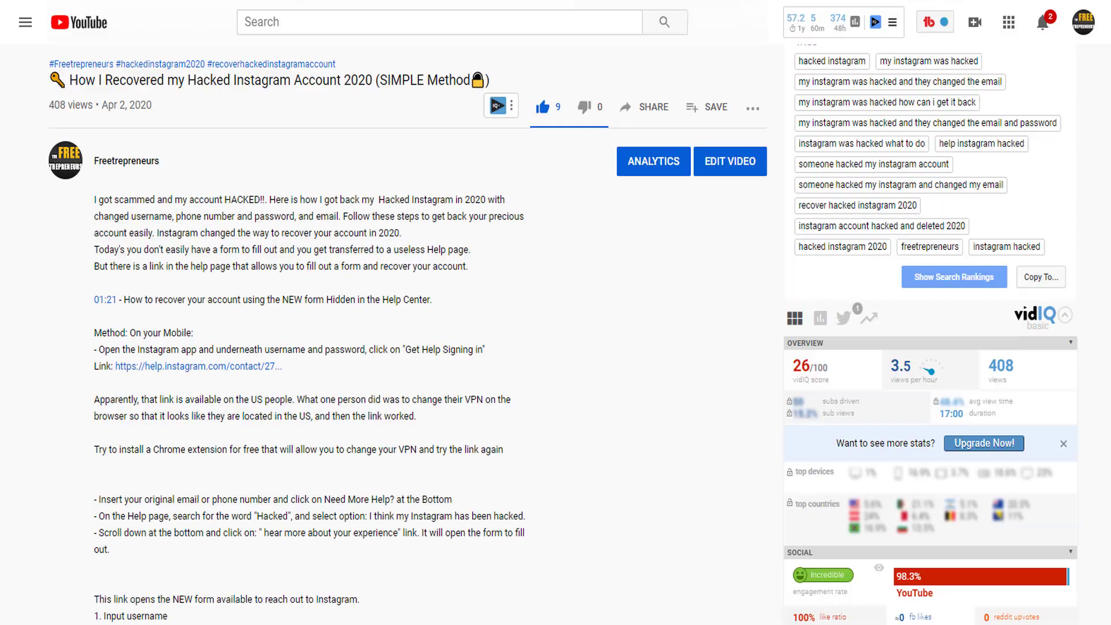
Highlight the 'Link isn't working' comment and follow the link to a blank Not Found page
{"action": "scroll", "coordinate": [641, 410], "scroll_direction": "down", "scroll_amount": 20}
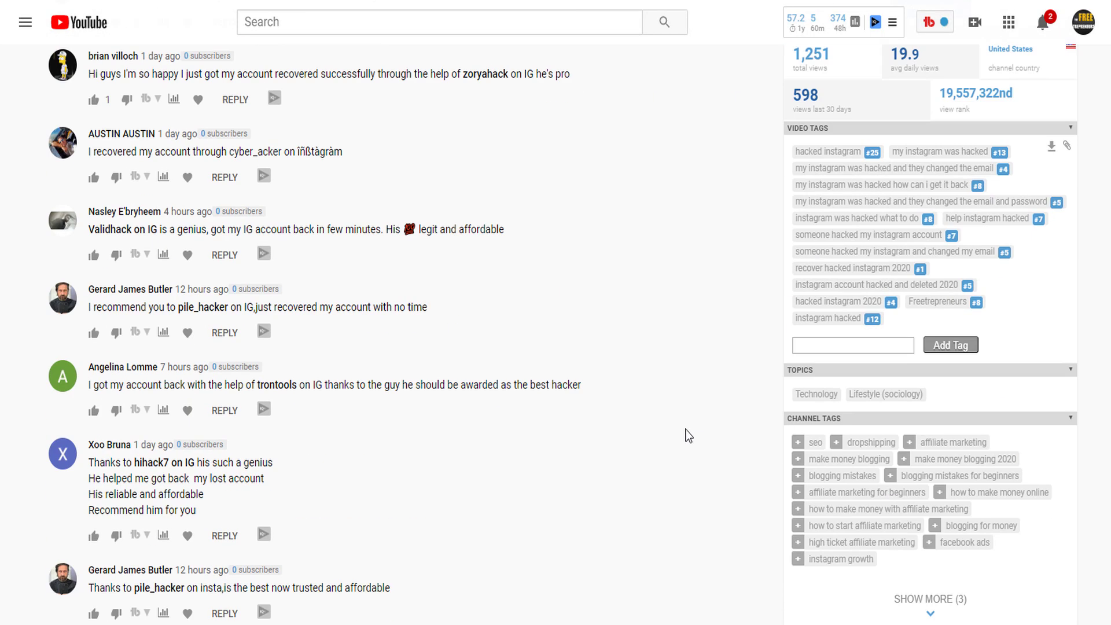
{"action": "scroll", "coordinate": [689, 436], "scroll_direction": "down", "scroll_amount": 20}
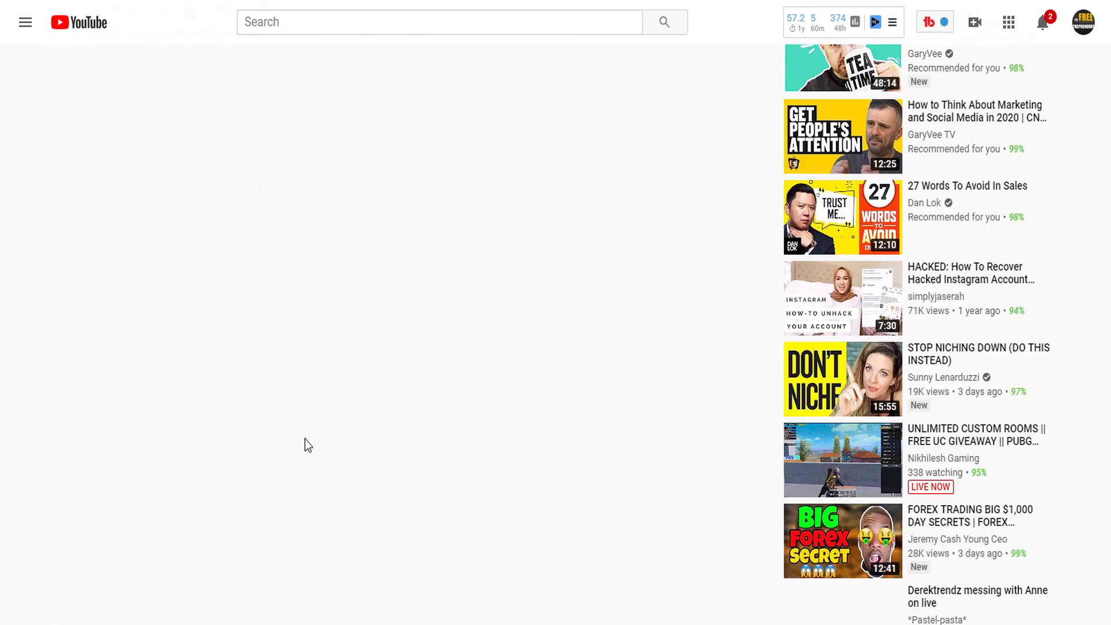
{"action": "scroll", "coordinate": [305, 440], "scroll_direction": "up", "scroll_amount": 7}
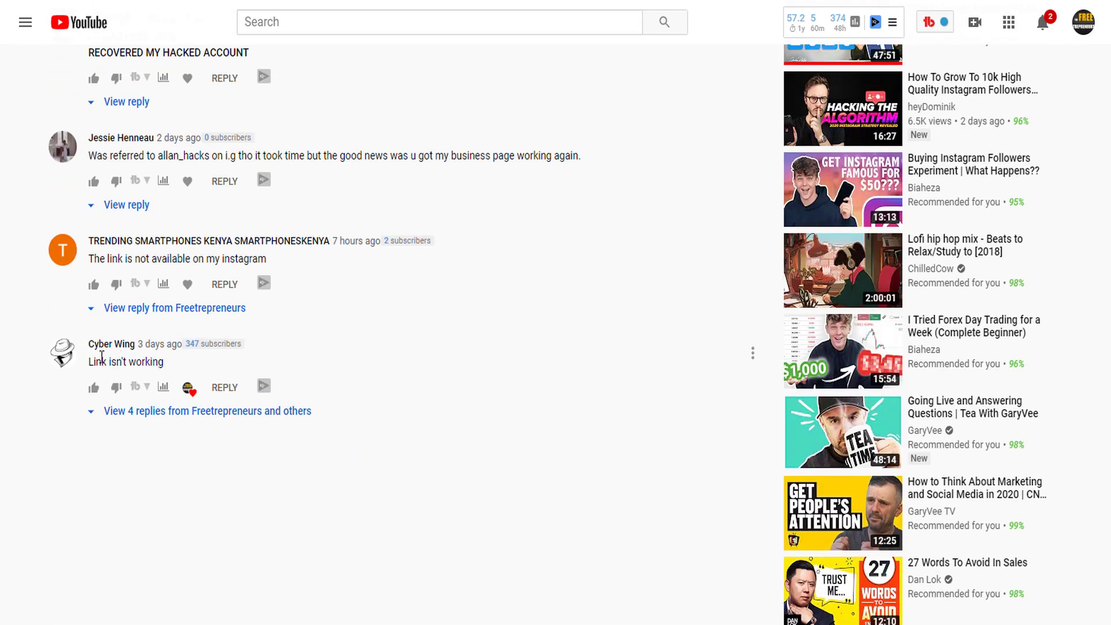
{"action": "left_click_drag", "start_coordinate": [90, 360], "coordinate": [167, 363]}
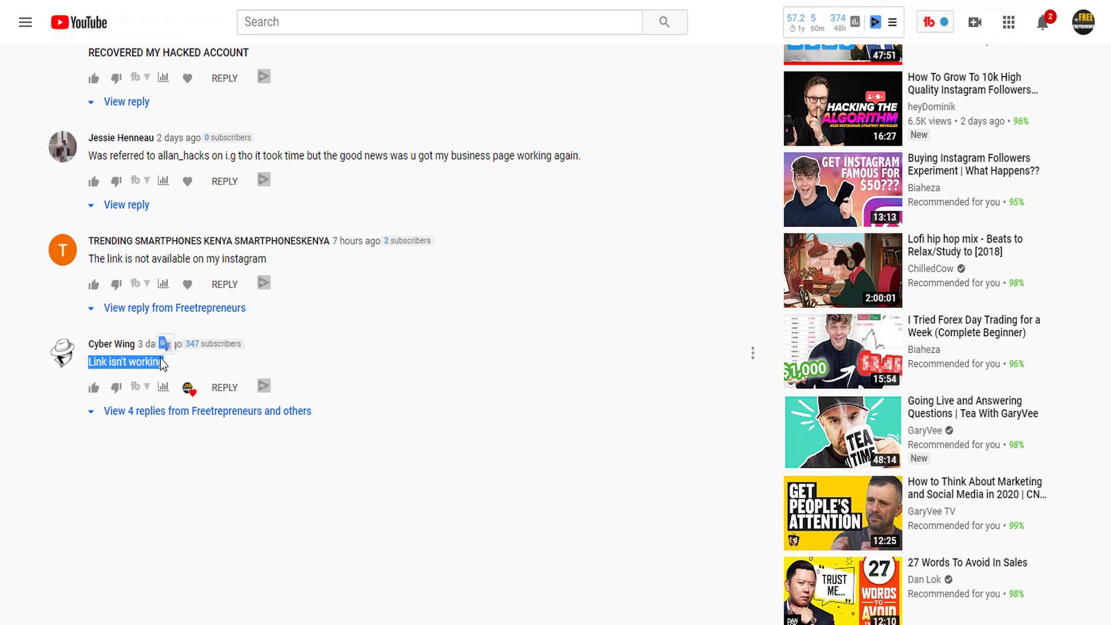
{"action": "left_click", "coordinate": [166, 345]}
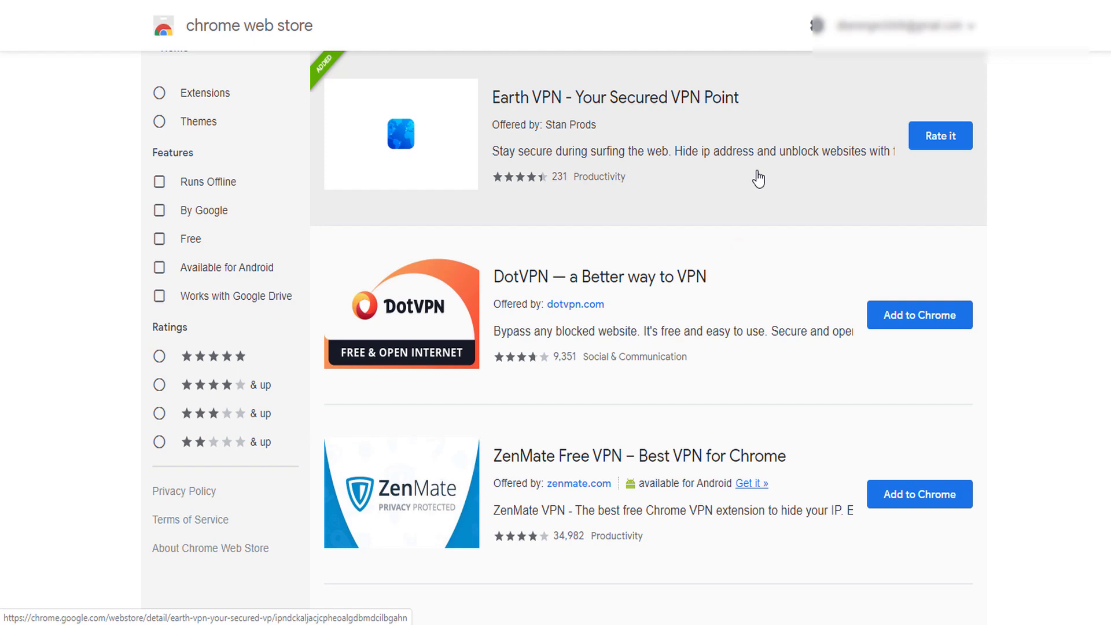
Search the Chrome Web Store for 'vpn' and browse the VPN extension results
{"action": "scroll", "coordinate": [770, 131], "scroll_direction": "up", "scroll_amount": 2}
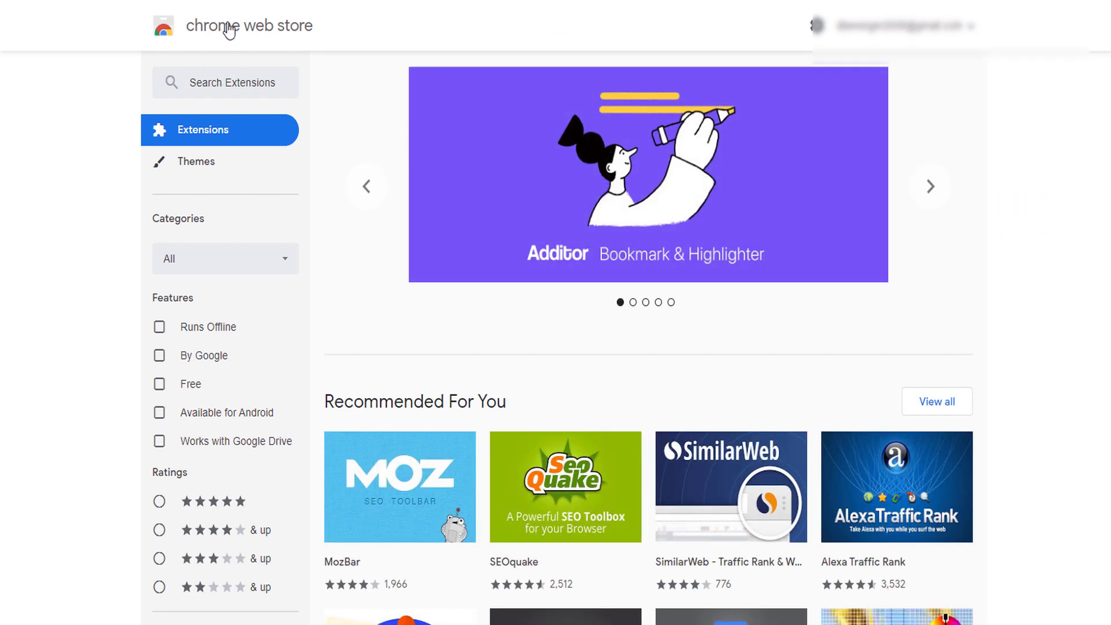
{"action": "left_click", "coordinate": [258, 76]}
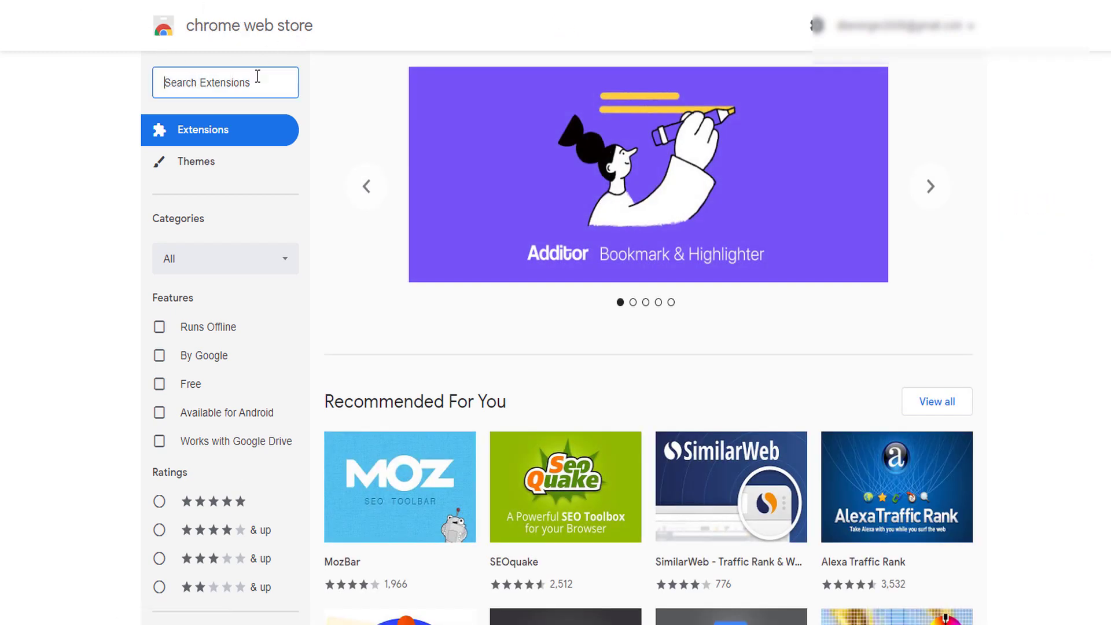
{"action": "type", "text": "v"}
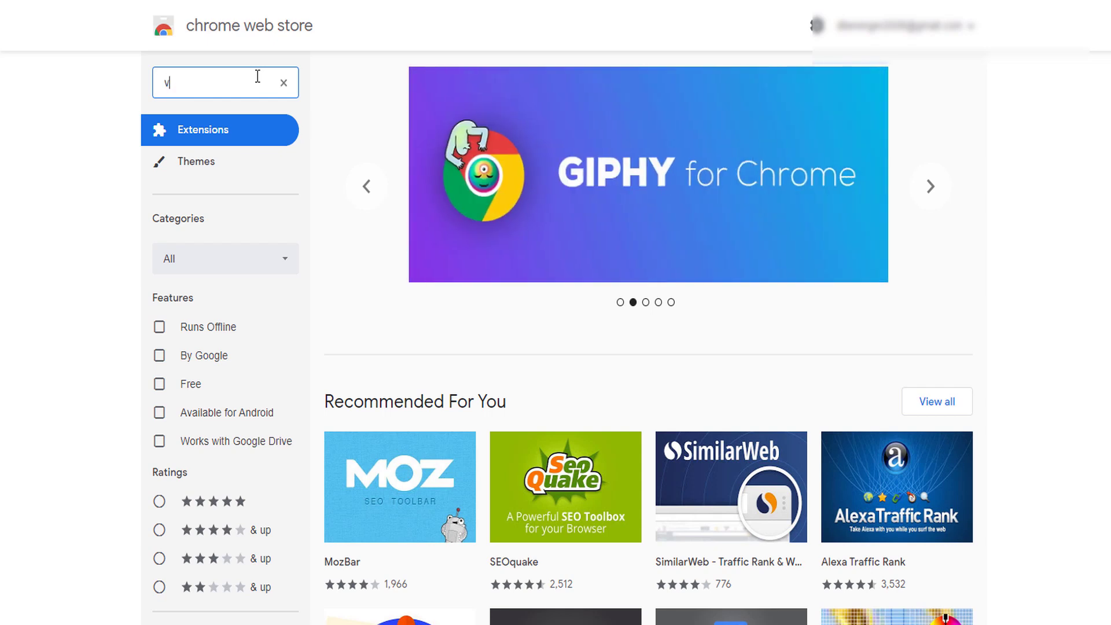
{"action": "type", "text": "pn"}
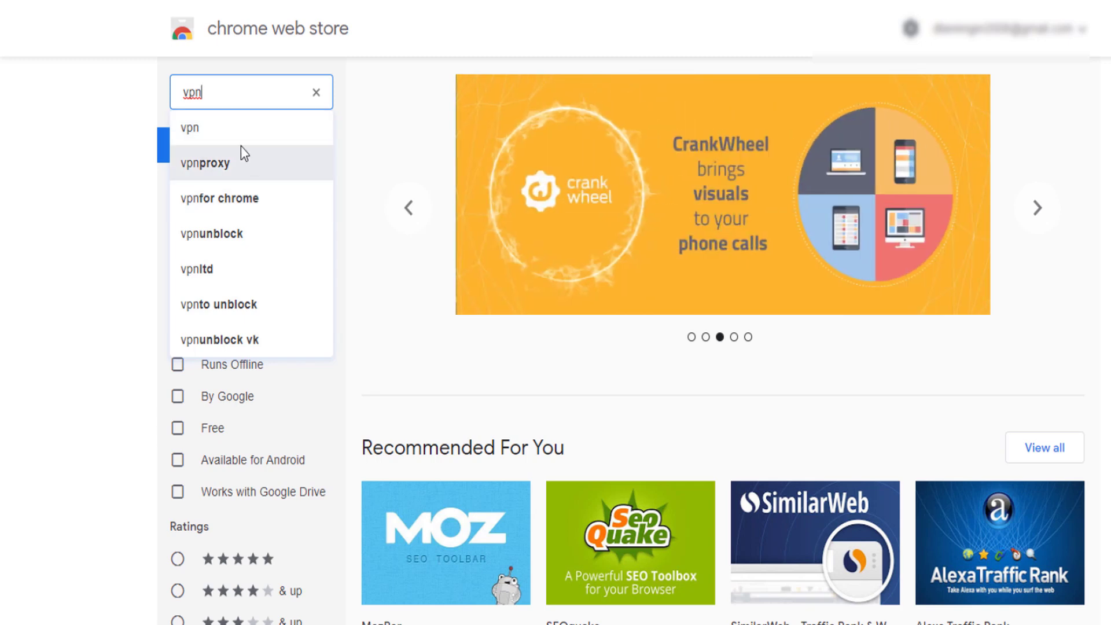
{"action": "left_click", "coordinate": [239, 139]}
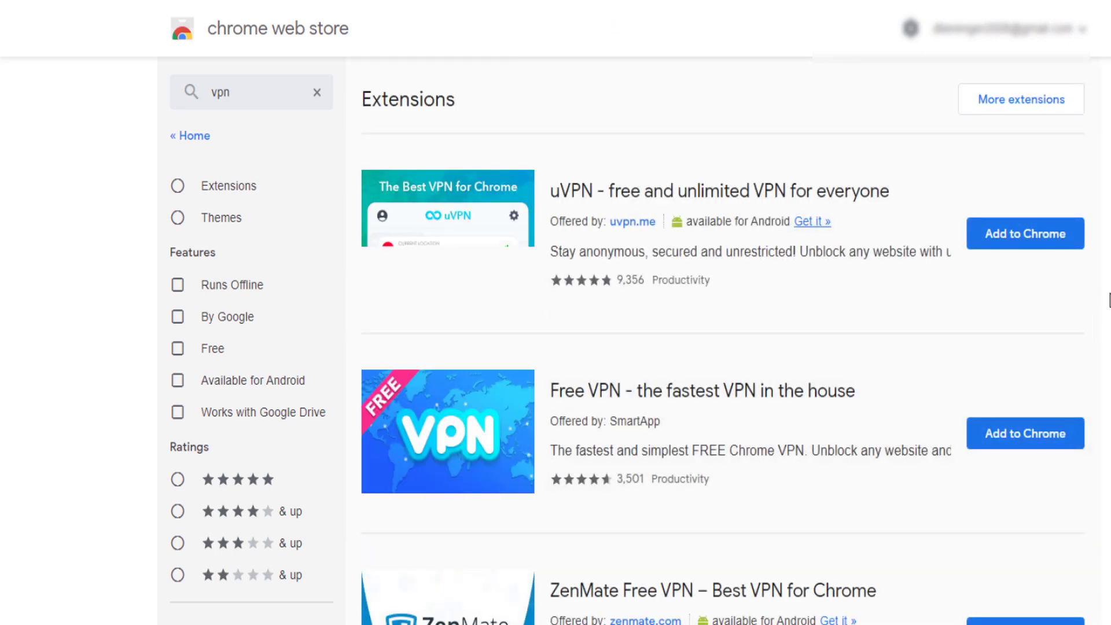
{"action": "scroll", "coordinate": [994, 307], "scroll_direction": "down", "scroll_amount": 1}
{"action": "scroll", "coordinate": [641, 340], "scroll_direction": "down", "scroll_amount": 2}
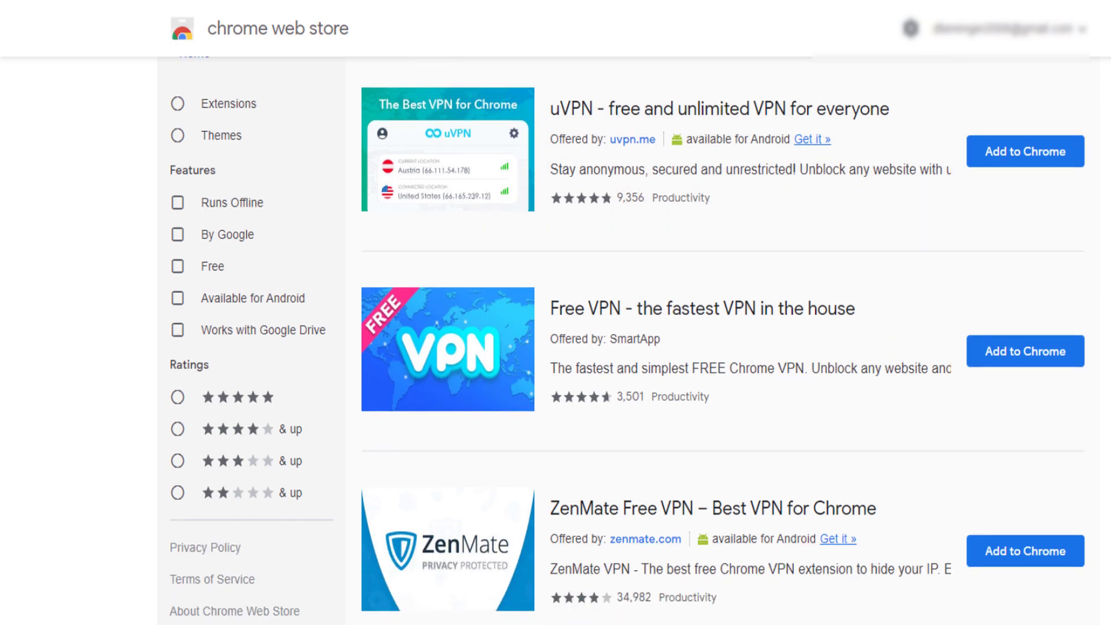
{"action": "right_click", "coordinate": [1100, 1]}
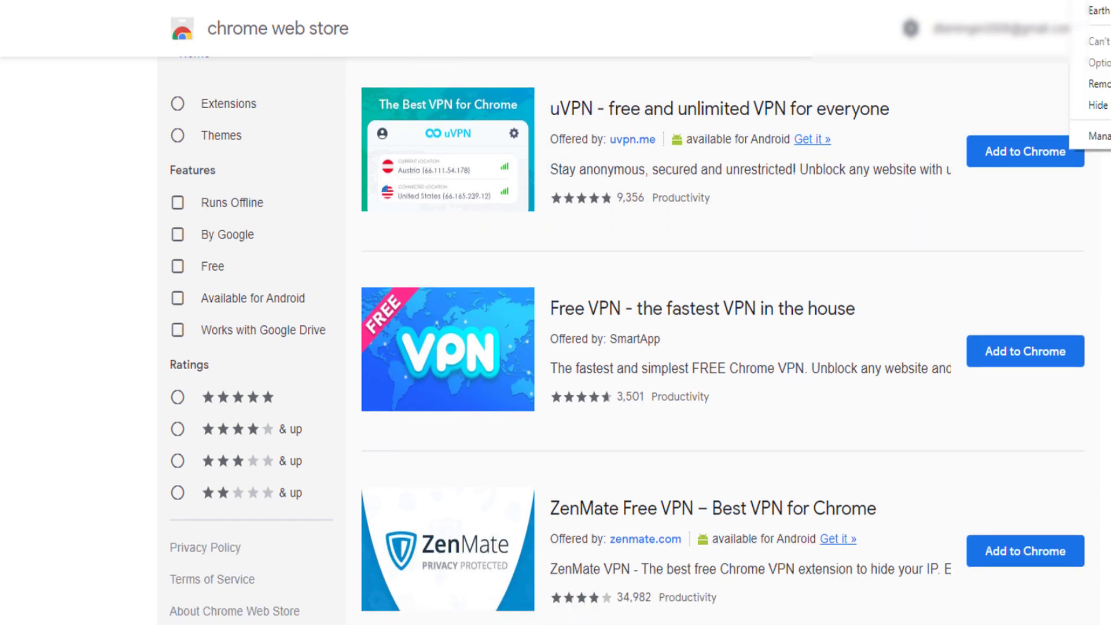
{"action": "key", "text": "Escape"}
{"action": "scroll", "coordinate": [1091, 322], "scroll_direction": "up", "scroll_amount": 3}
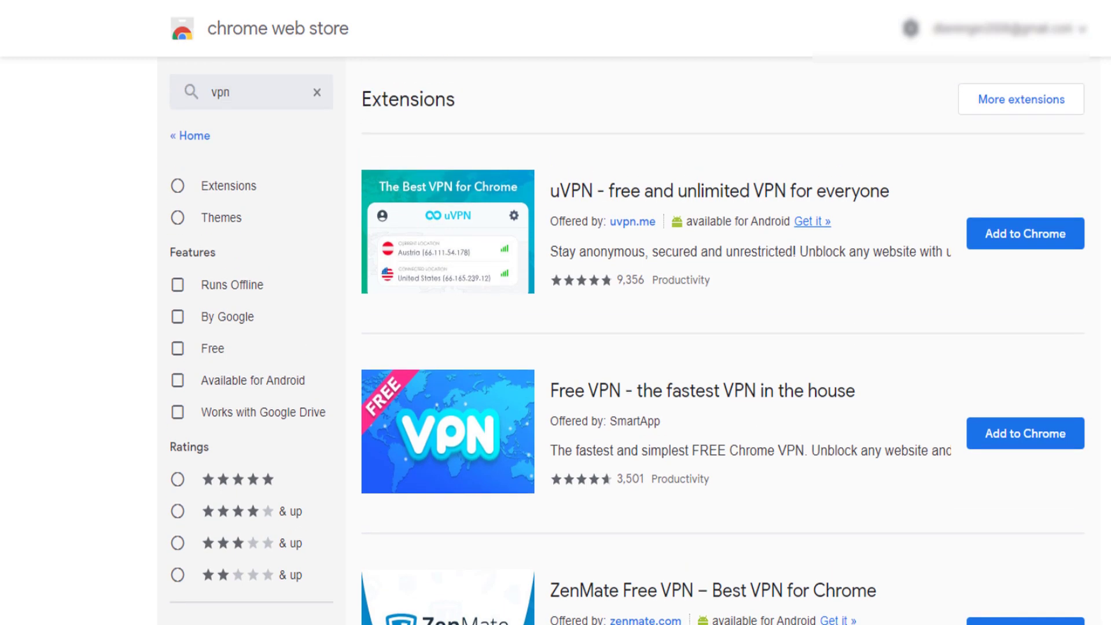
{"action": "scroll", "coordinate": [377, 261], "scroll_direction": "down", "scroll_amount": 2}
{"action": "scroll", "coordinate": [278, 139], "scroll_direction": "up", "scroll_amount": 2}
Replace the store search query with 'earth vpn'
{"action": "left_click", "coordinate": [248, 93]}
{"action": "key", "text": "Left"}
{"action": "key", "text": "Left"}
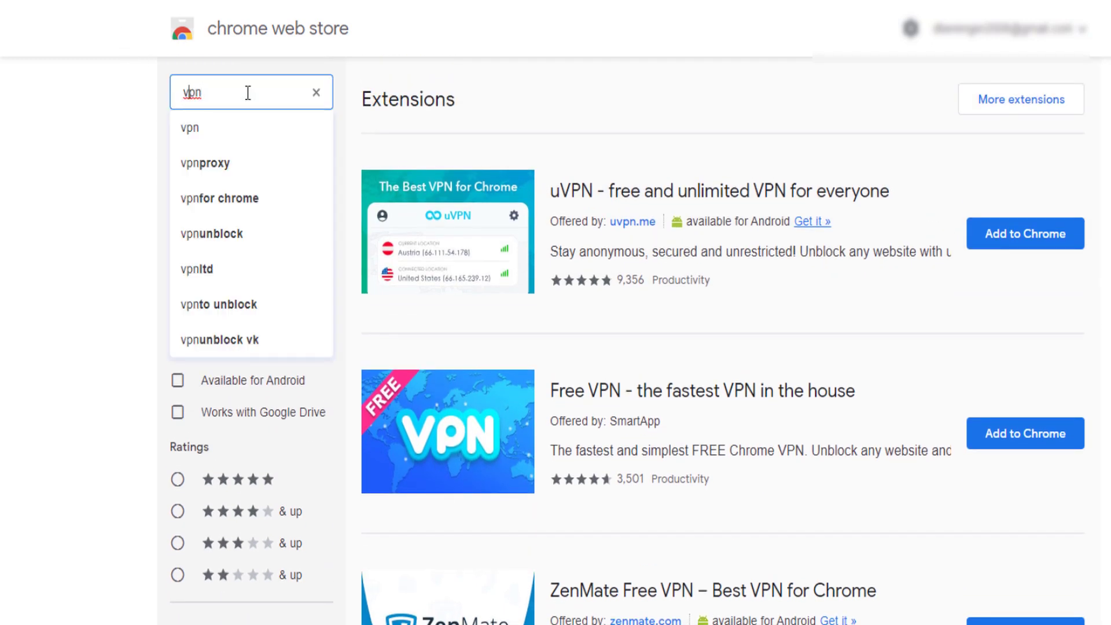
{"action": "key", "text": "Delete"}
{"action": "key", "text": "Delete"}
{"action": "key", "text": "BackSpace"}
{"action": "type", "text": "earth vpn"}
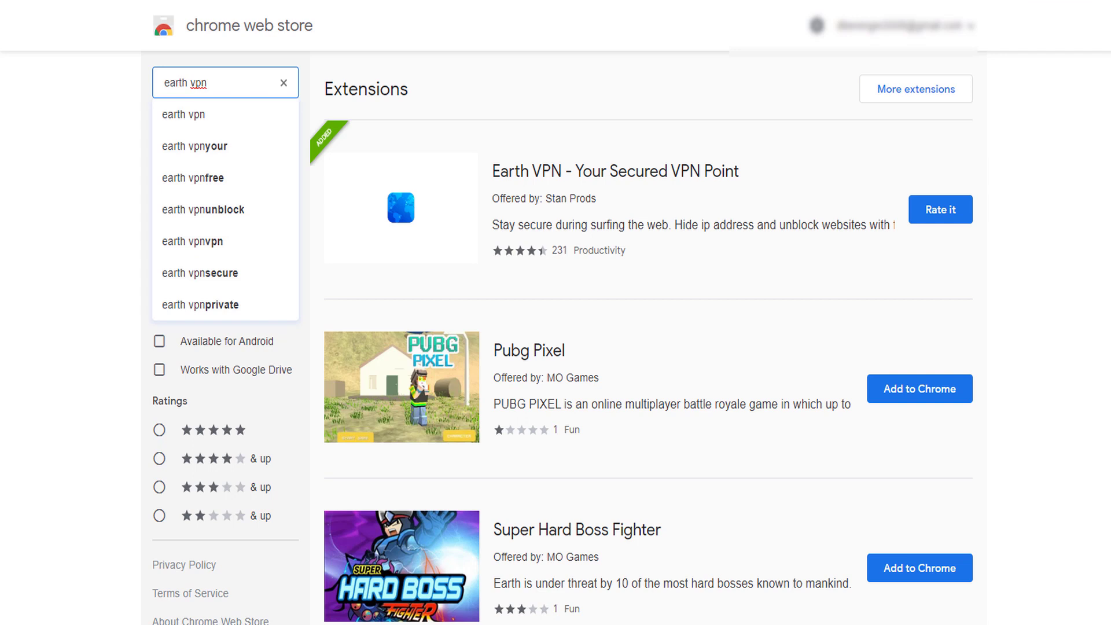
Switch the Earth VPN location from France to United States and confirm it shows CONNECTED
{"action": "right_click", "coordinate": [1037, 2]}
{"action": "key", "text": "Escape"}
{"action": "left_click", "coordinate": [1036, 2]}
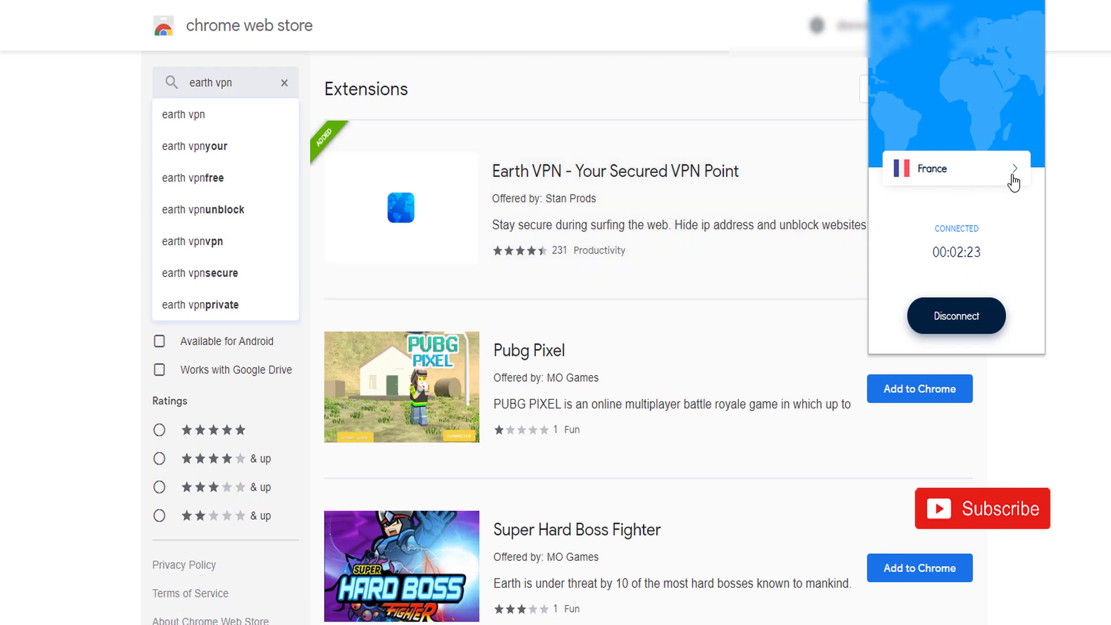
{"action": "left_click", "coordinate": [1015, 174]}
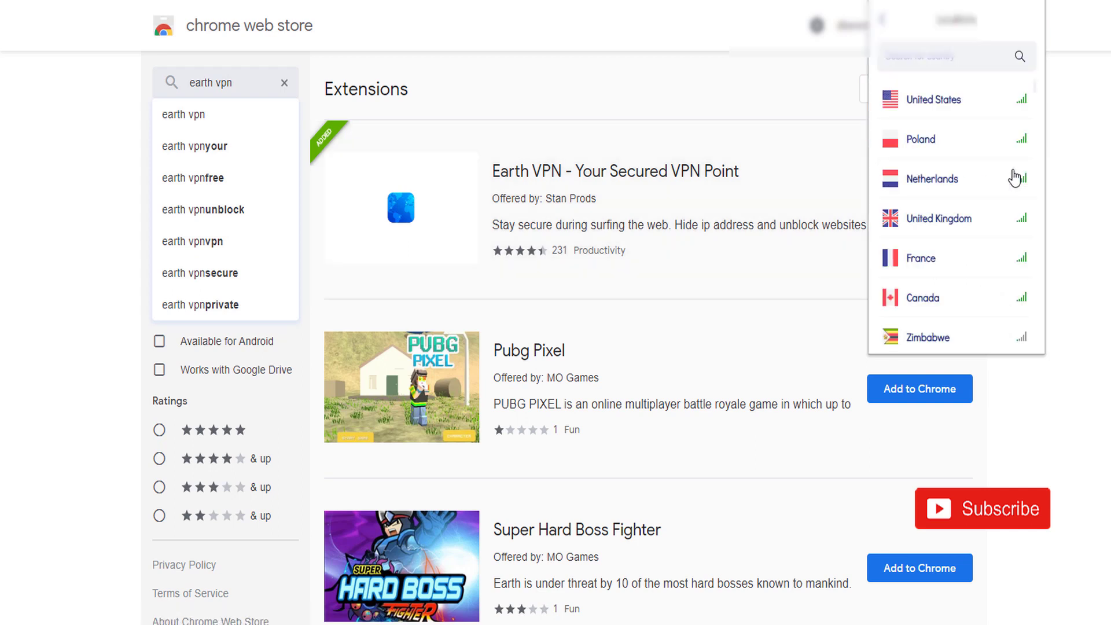
{"action": "scroll", "coordinate": [977, 238], "scroll_direction": "down", "scroll_amount": 15}
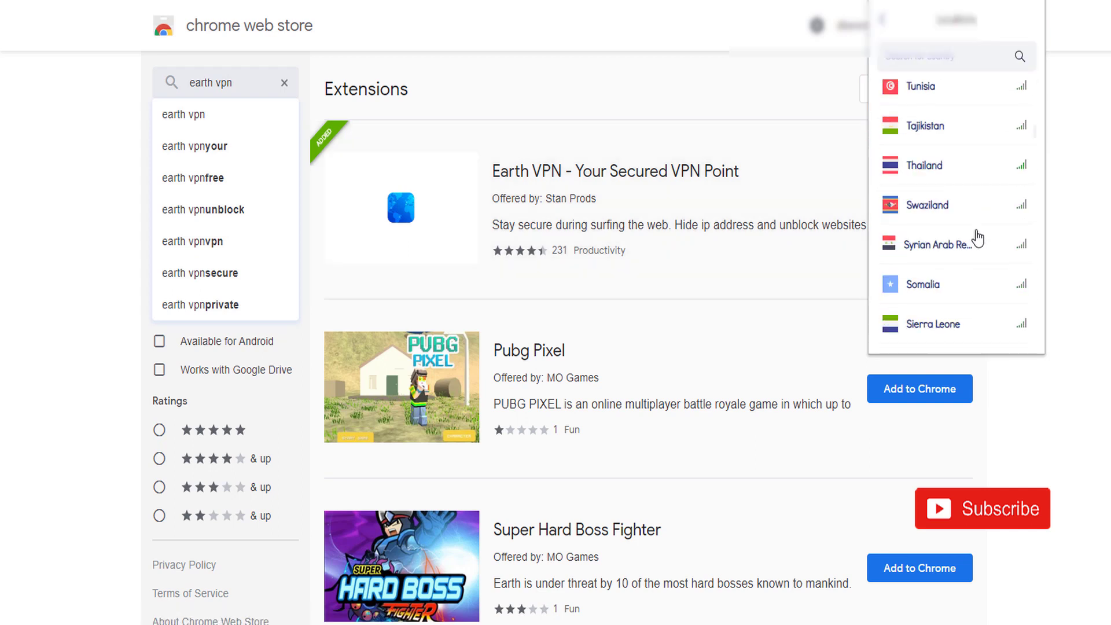
{"action": "scroll", "coordinate": [978, 237], "scroll_direction": "up", "scroll_amount": 15}
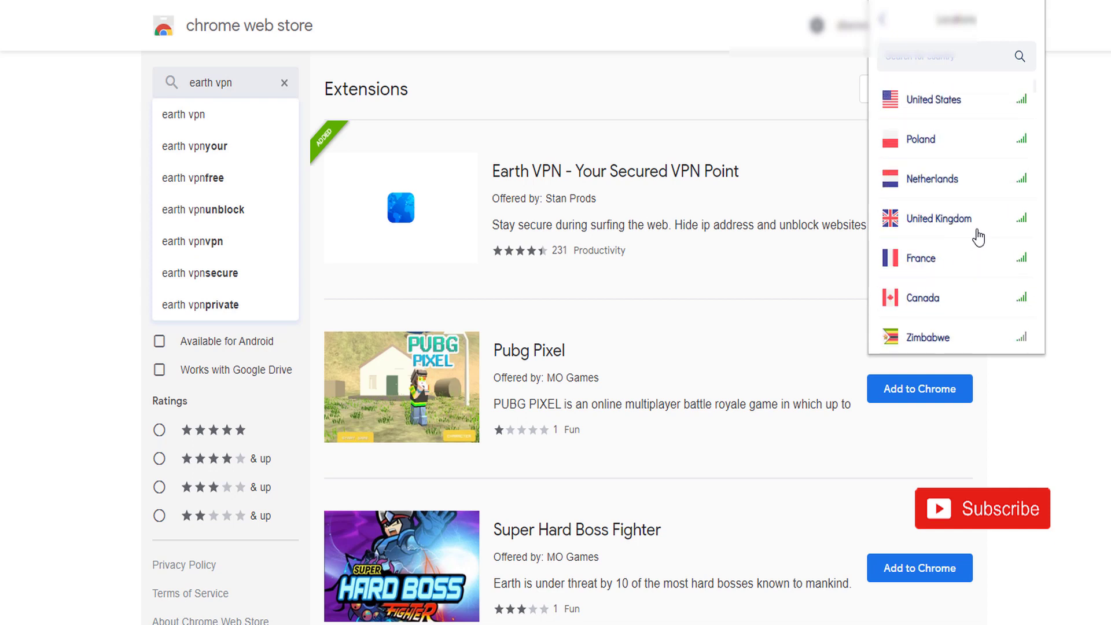
{"action": "left_click", "coordinate": [950, 104]}
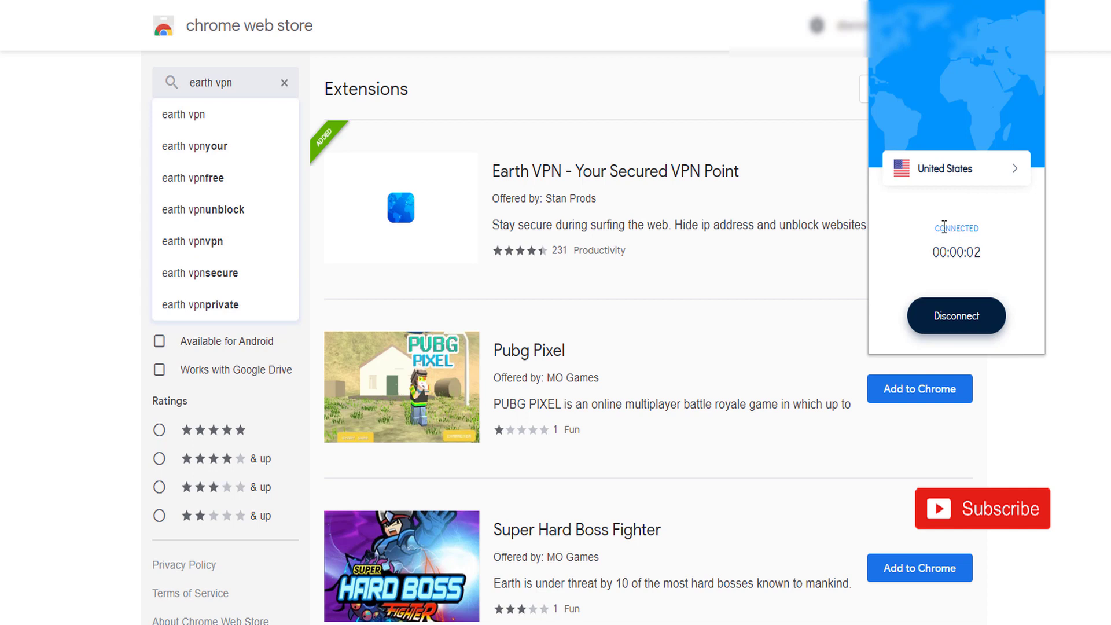
{"action": "left_click_drag", "start_coordinate": [941, 225], "coordinate": [983, 230]}
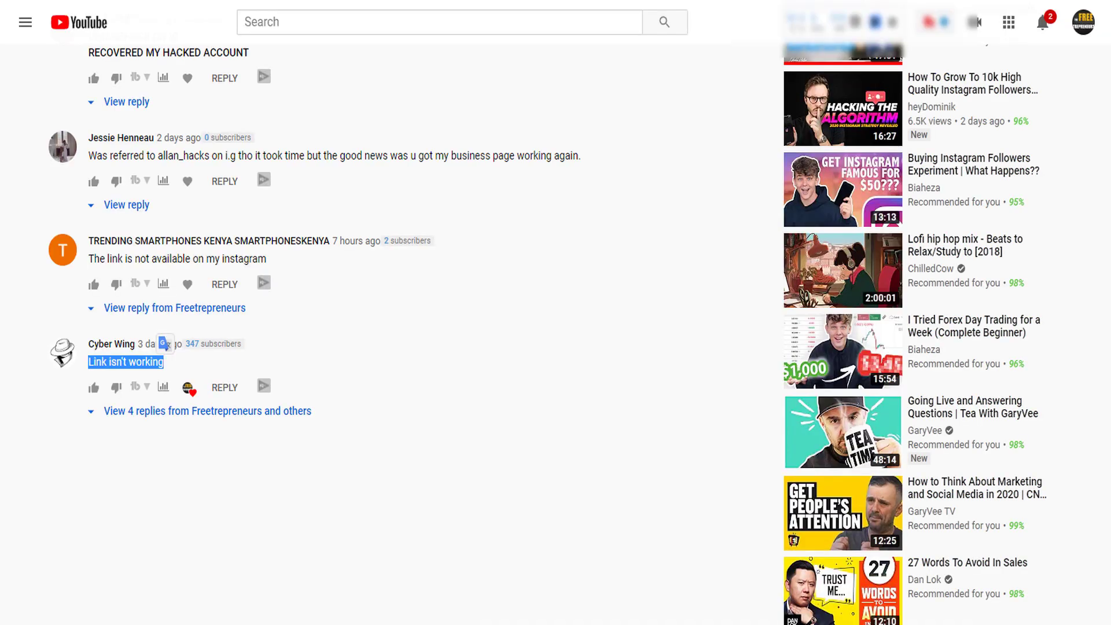
Scroll up to the video description and open its help.instagram.com link
{"action": "scroll", "coordinate": [405, 180], "scroll_direction": "up", "scroll_amount": 15}
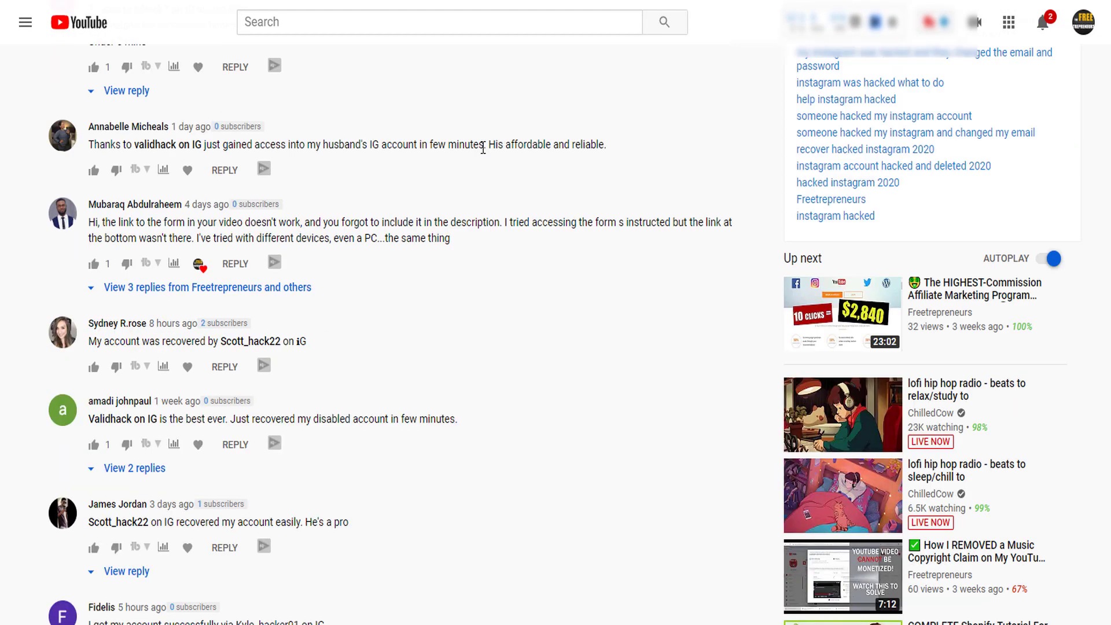
{"action": "scroll", "coordinate": [483, 147], "scroll_direction": "up", "scroll_amount": 20}
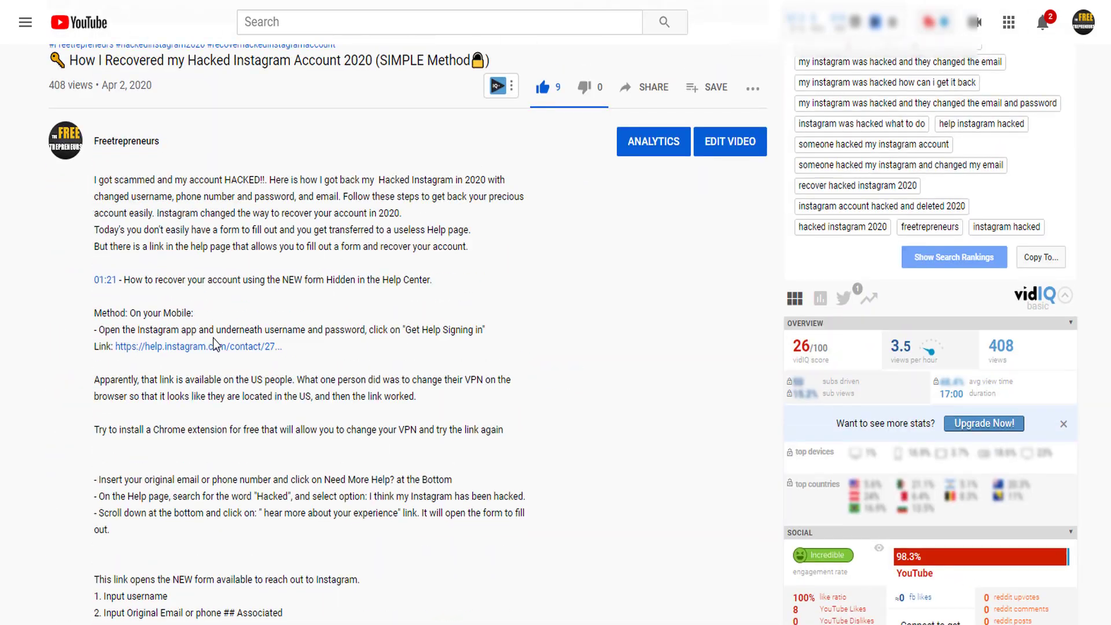
{"action": "left_click", "coordinate": [269, 346]}
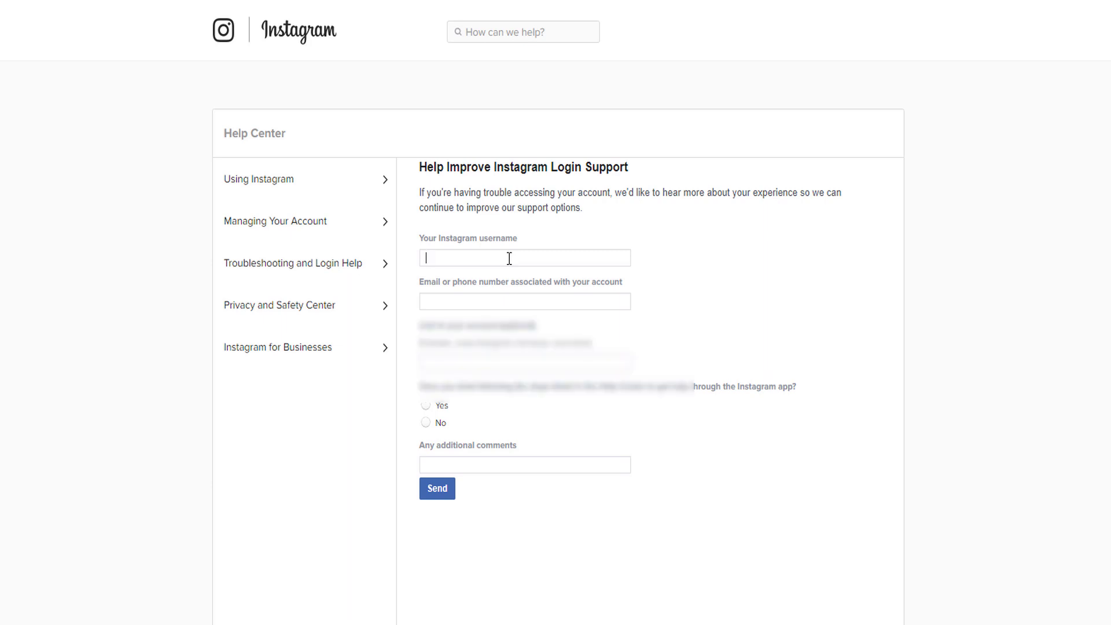
Fill the account link from the saved suggestion and answer Yes to the Help Center steps and in-app form questions
{"action": "left_click", "coordinate": [510, 258]}
{"action": "left_click", "coordinate": [737, 302]}
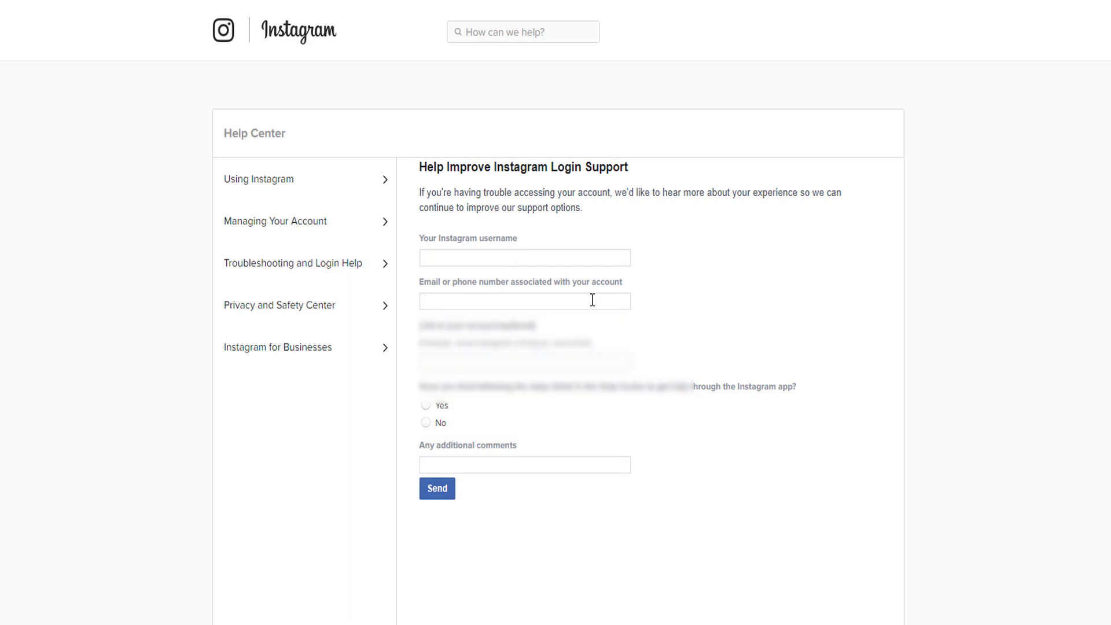
{"action": "left_click", "coordinate": [516, 301]}
{"action": "left_click", "coordinate": [825, 319]}
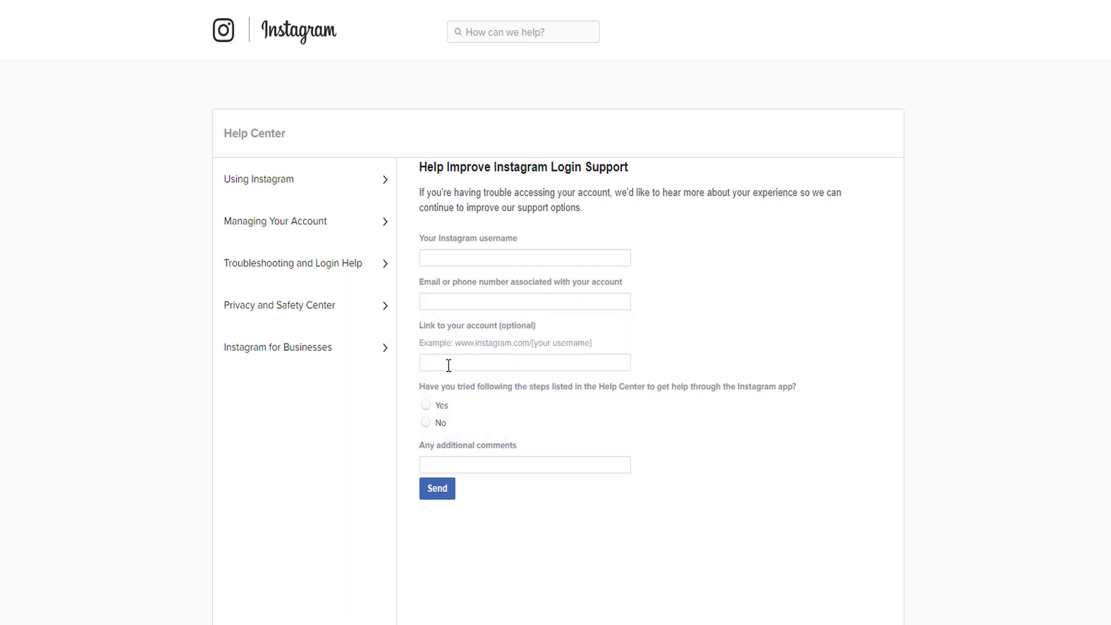
{"action": "left_click", "coordinate": [449, 366]}
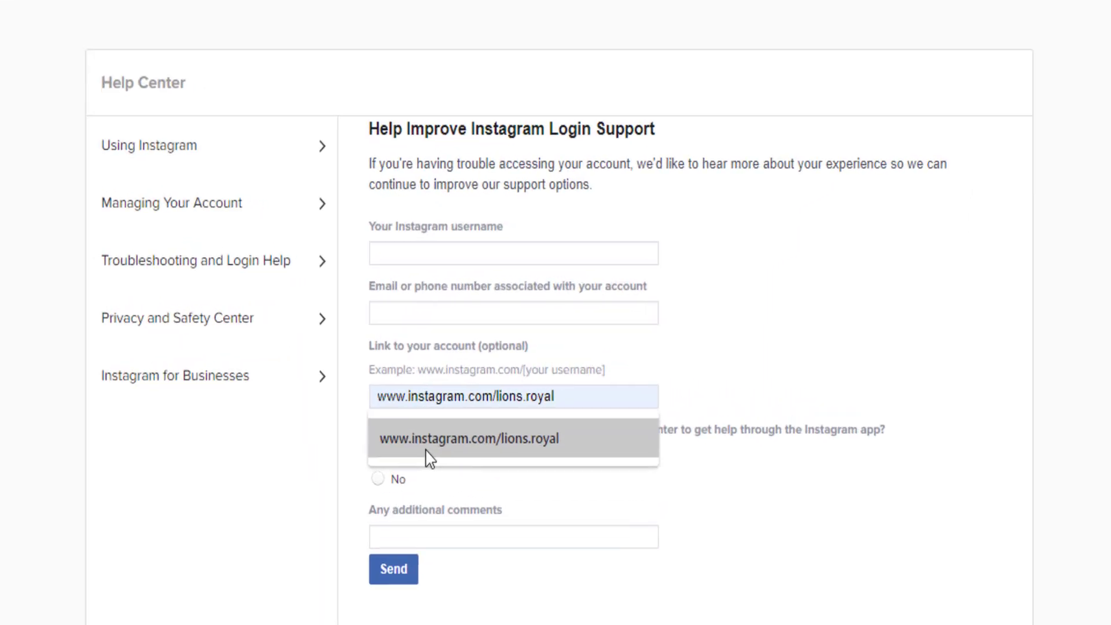
{"action": "left_click", "coordinate": [460, 404]}
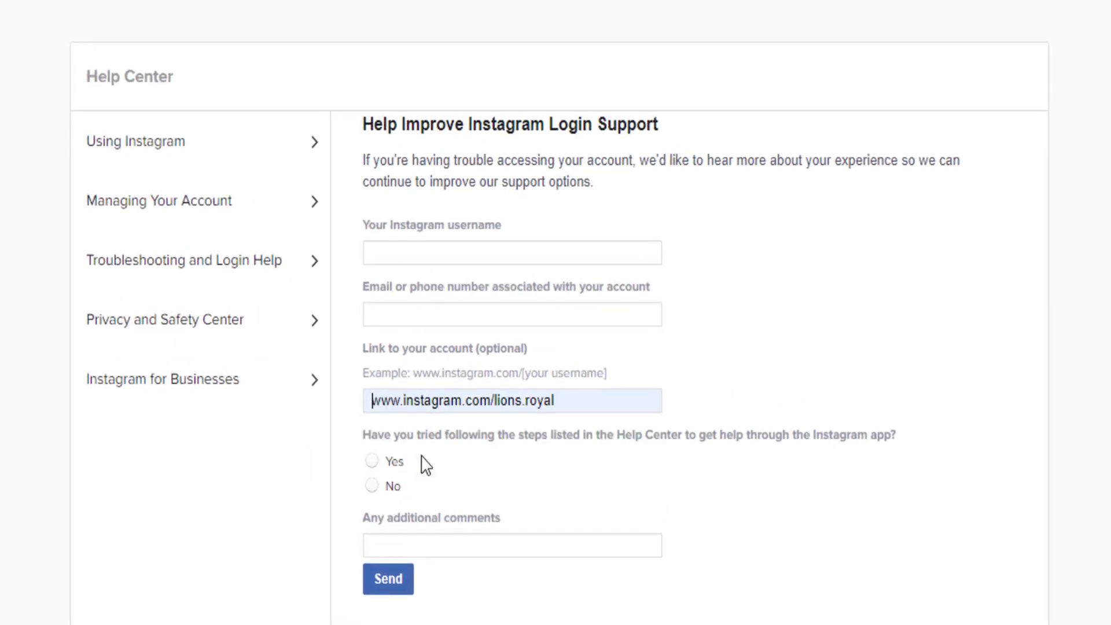
{"action": "left_click", "coordinate": [372, 462]}
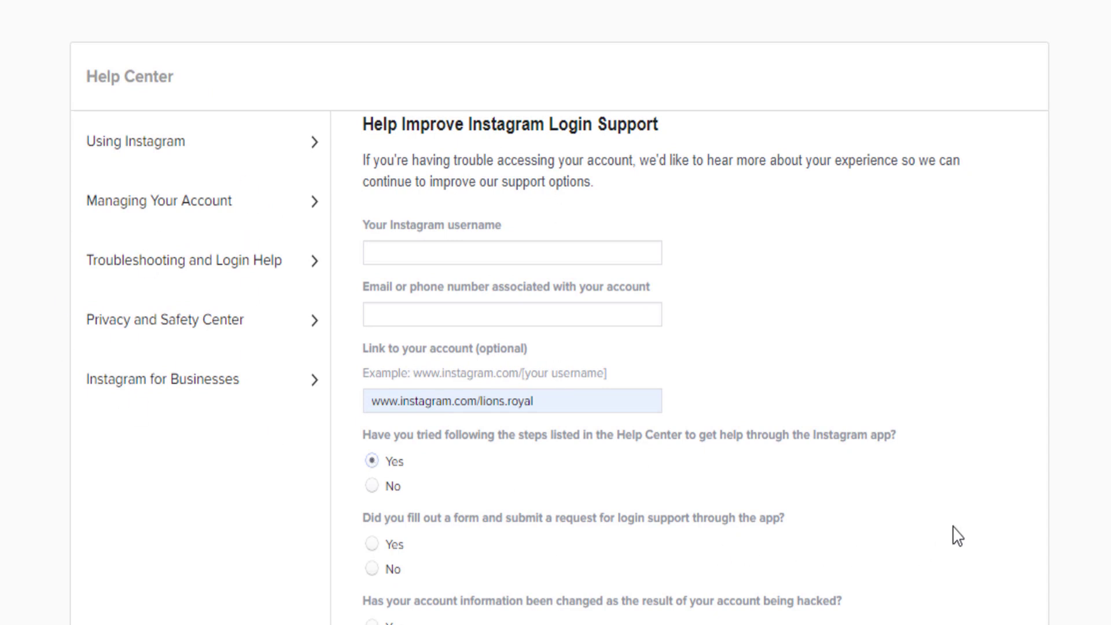
{"action": "scroll", "coordinate": [958, 535], "scroll_direction": "down", "scroll_amount": 5}
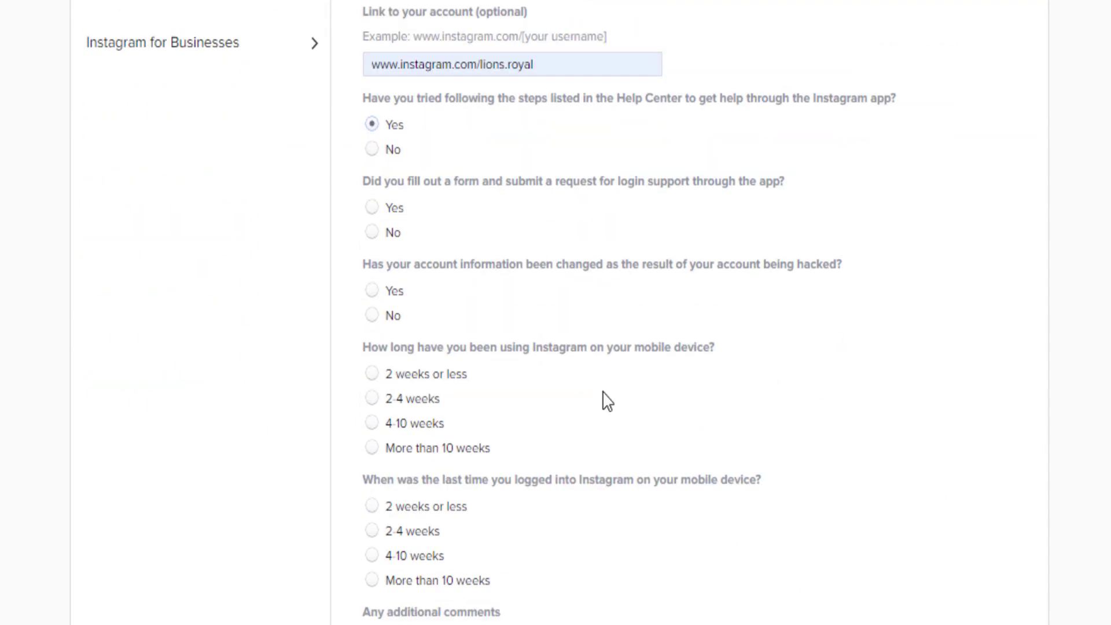
{"action": "left_click", "coordinate": [373, 214]}
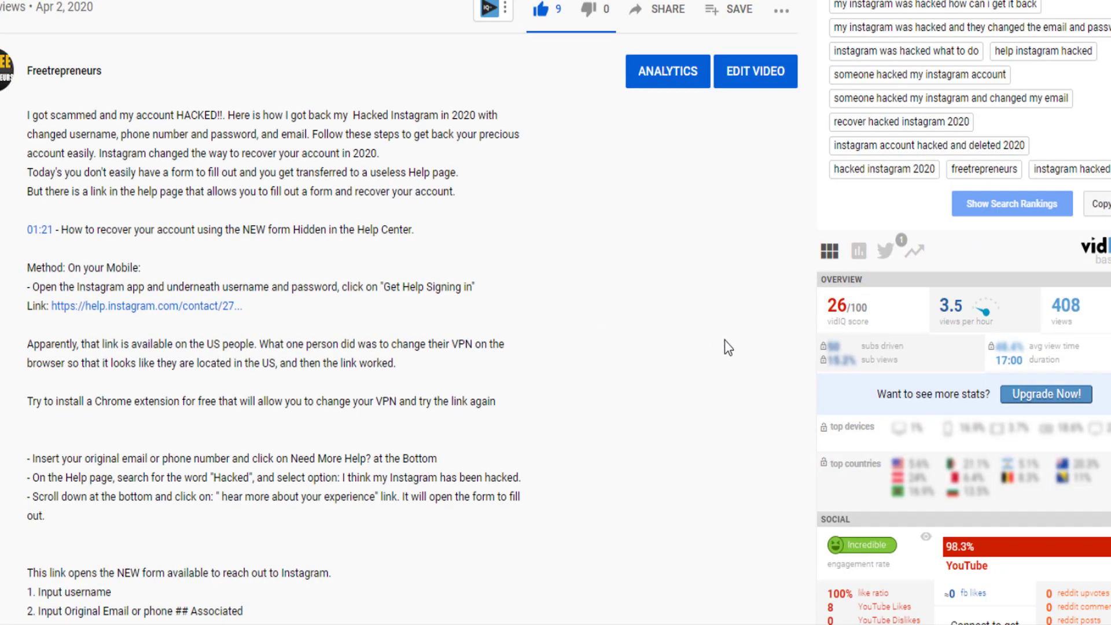
{"action": "scroll", "coordinate": [724, 341], "scroll_direction": "down", "scroll_amount": 5}
{"action": "scroll", "coordinate": [724, 340], "scroll_direction": "down", "scroll_amount": 20}
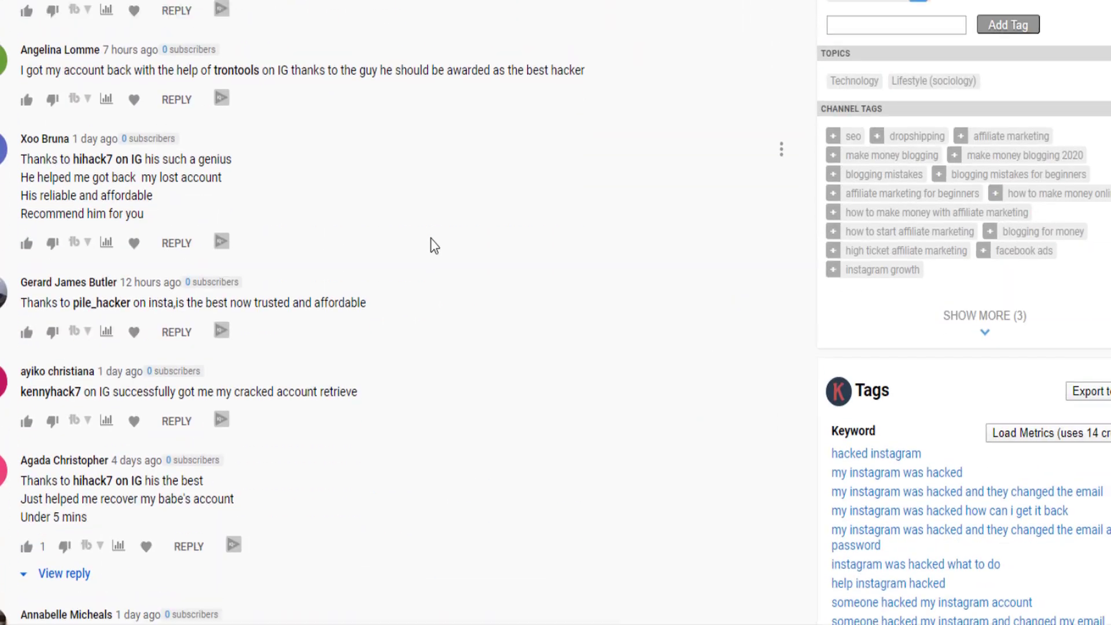
{"action": "scroll", "coordinate": [434, 246], "scroll_direction": "up", "scroll_amount": 4}
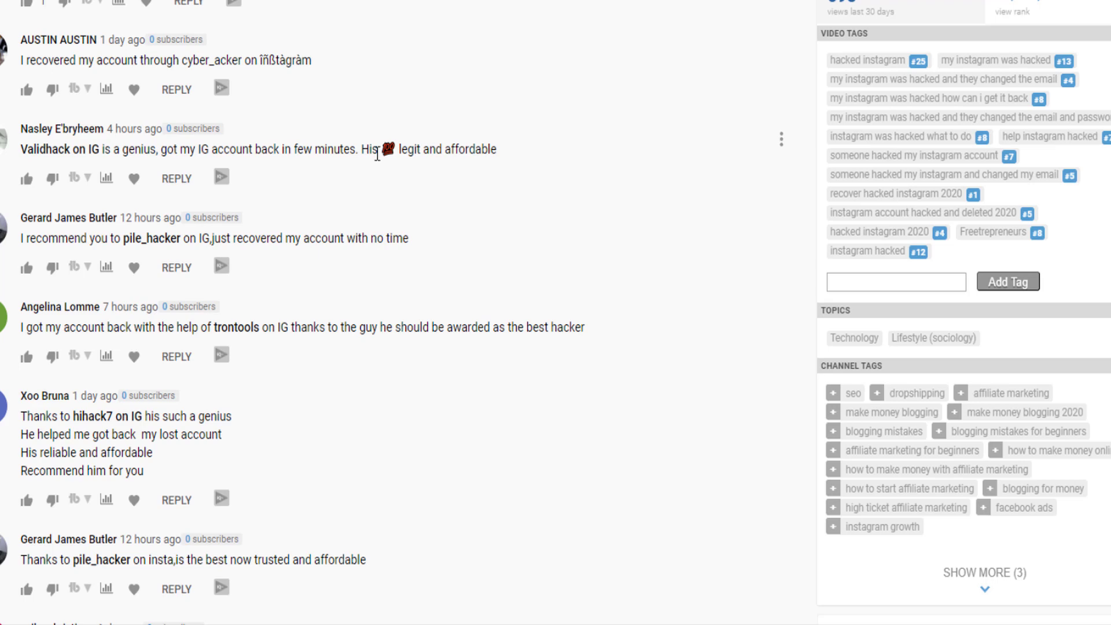
{"action": "scroll", "coordinate": [433, 249], "scroll_direction": "down", "scroll_amount": 4}
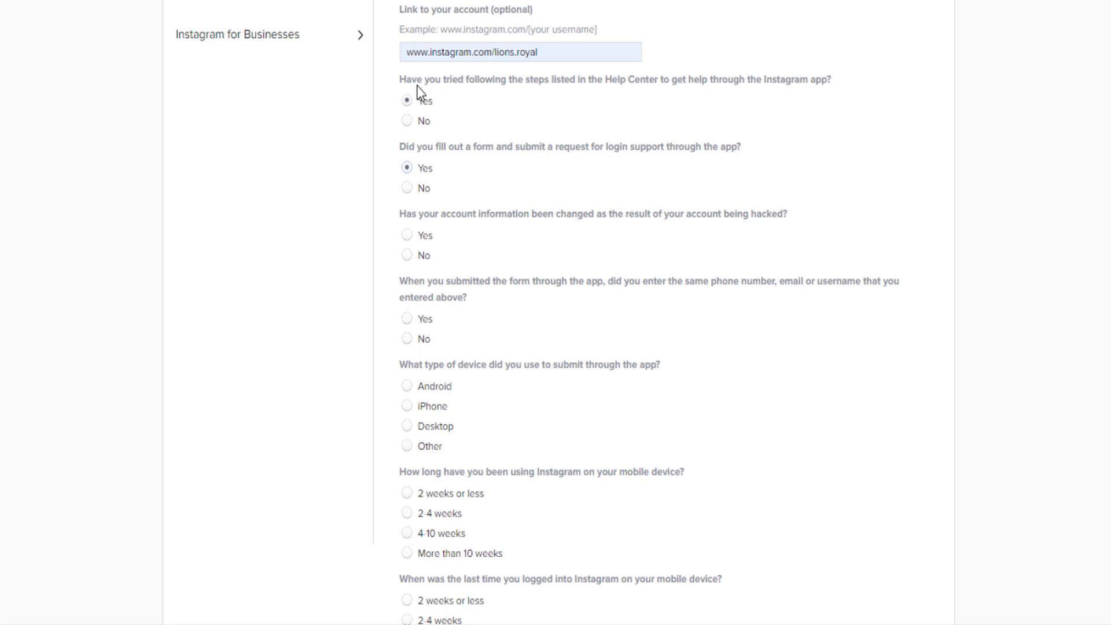
Answer Yes to the account-info-changed question and to entering the same contact details
{"action": "left_click_drag", "start_coordinate": [399, 147], "coordinate": [756, 154]}
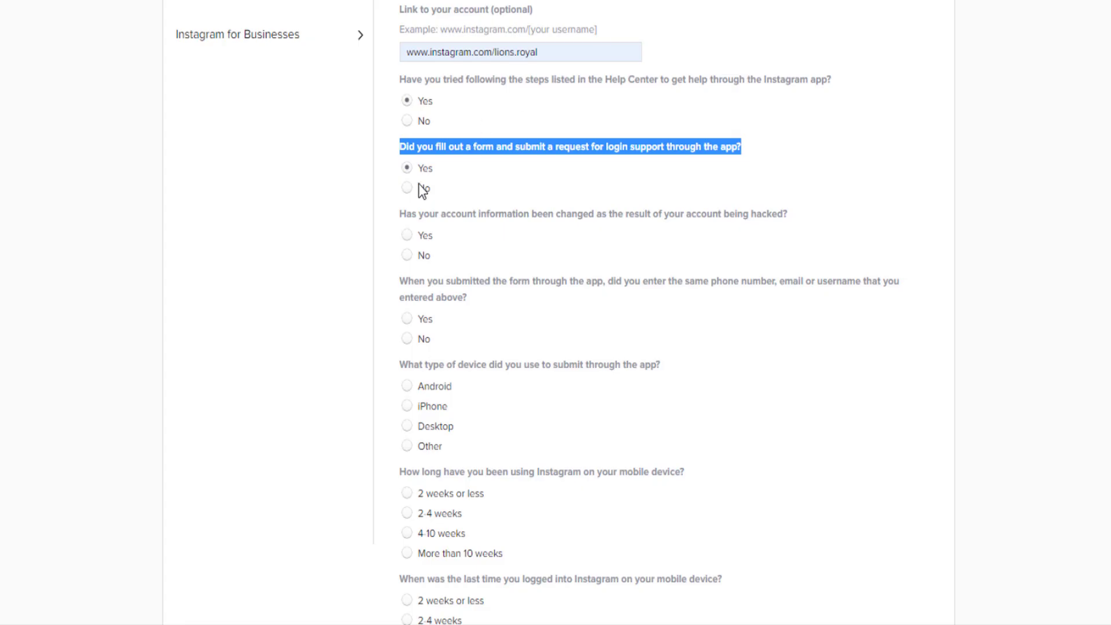
{"action": "left_click_drag", "start_coordinate": [402, 219], "coordinate": [748, 217]}
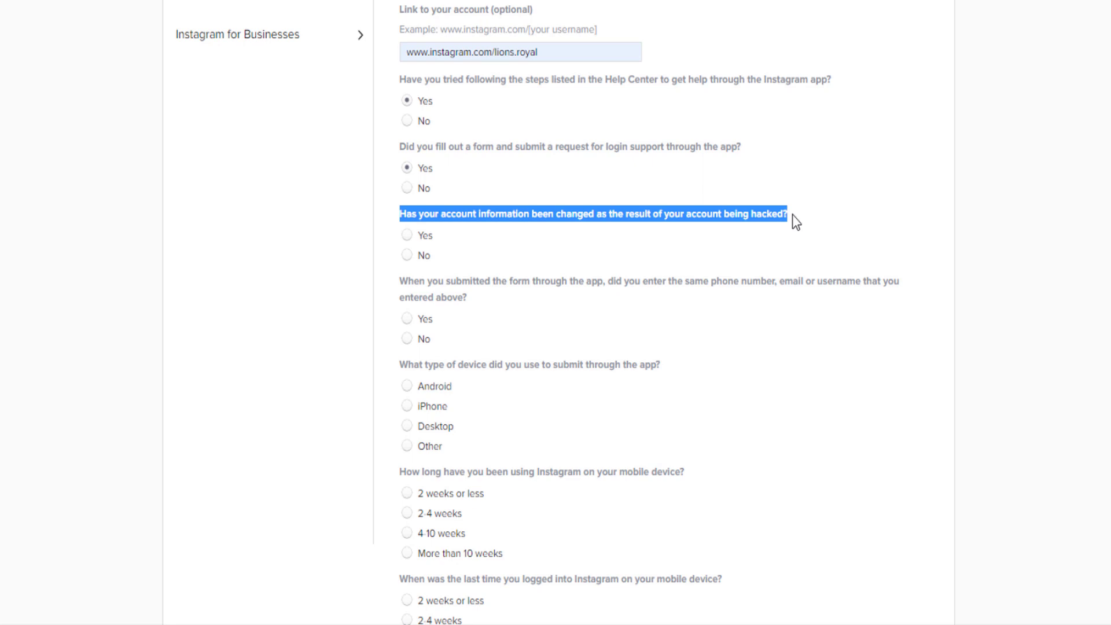
{"action": "left_click", "coordinate": [408, 236]}
{"action": "left_click_drag", "start_coordinate": [400, 283], "coordinate": [572, 303]}
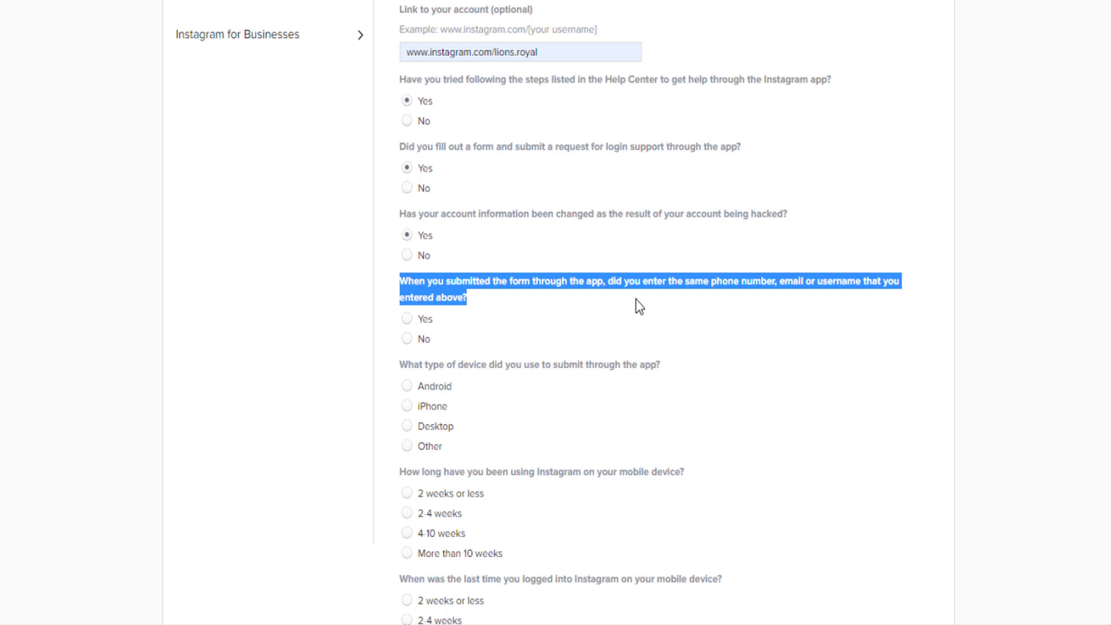
{"action": "left_click", "coordinate": [408, 319]}
Set the submitting device to Android after trying Desktop, and answer No to losing the mobile device
{"action": "scroll", "coordinate": [544, 290], "scroll_direction": "down", "scroll_amount": 4}
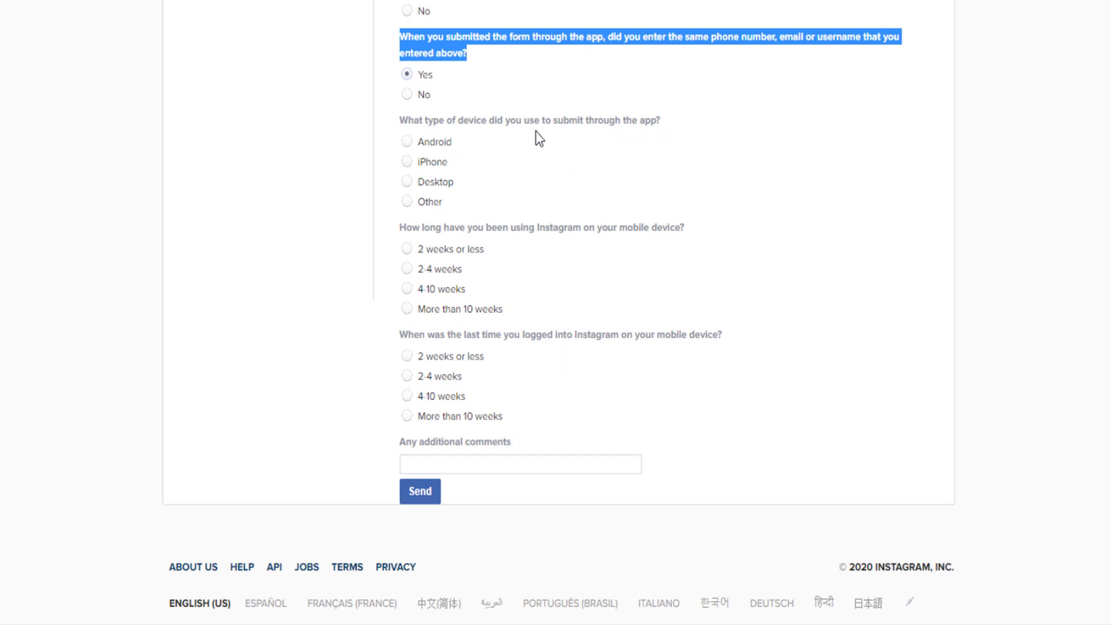
{"action": "left_click", "coordinate": [409, 141]}
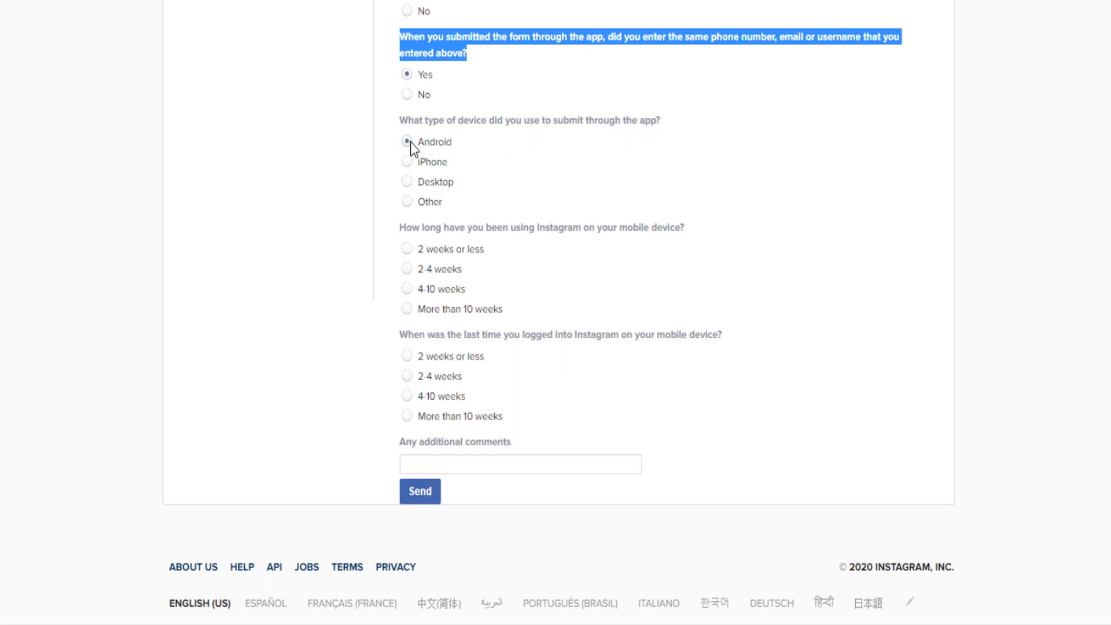
{"action": "left_click", "coordinate": [407, 182]}
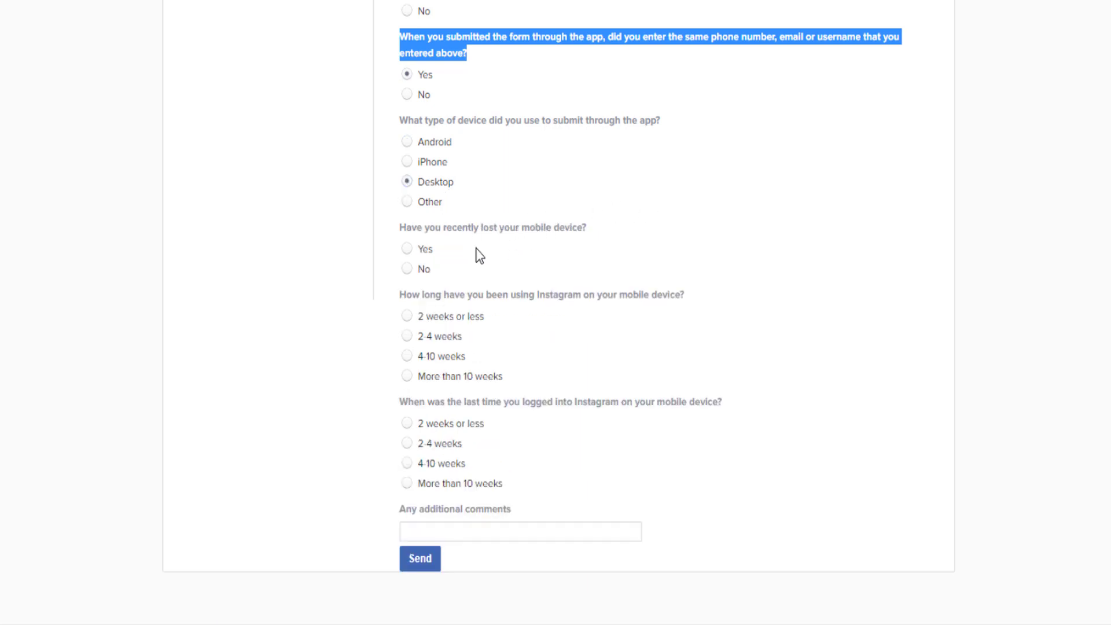
{"action": "left_click", "coordinate": [408, 271]}
{"action": "left_click", "coordinate": [411, 142]}
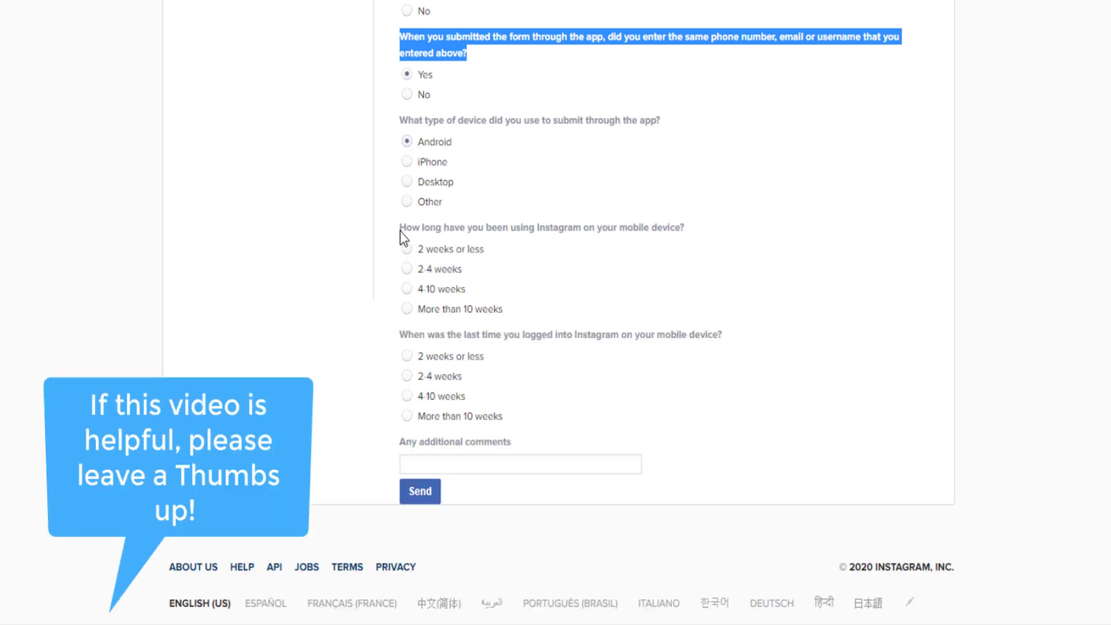
{"action": "left_click_drag", "start_coordinate": [400, 231], "coordinate": [416, 231]}
{"action": "left_click_drag", "start_coordinate": [491, 233], "coordinate": [692, 233]}
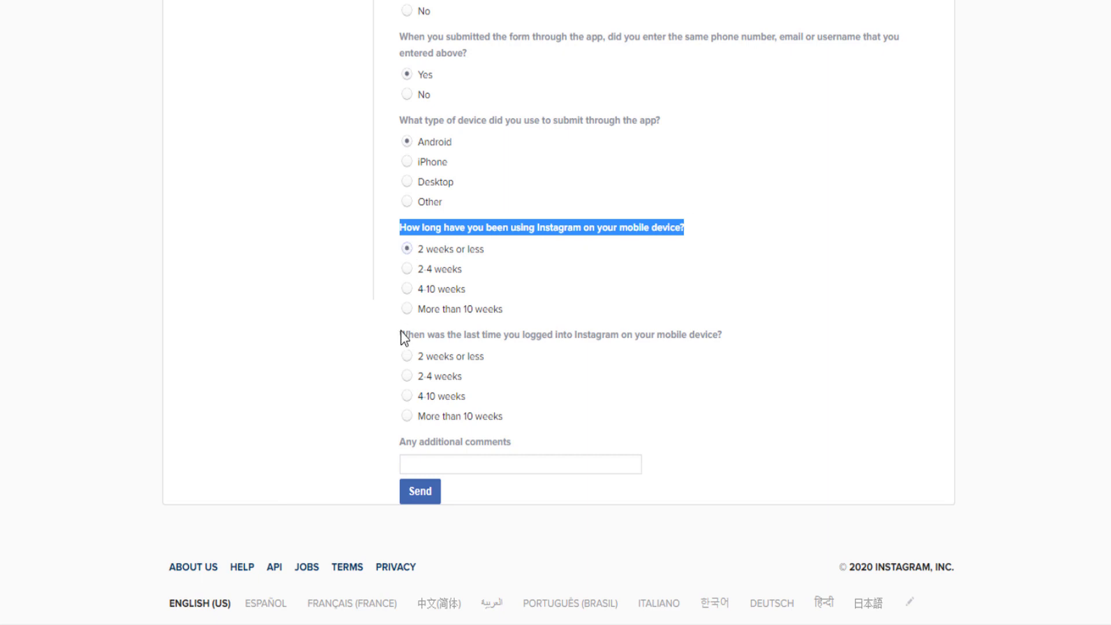
Answer '2 weeks or less' to the last mobile login question
{"action": "left_click_drag", "start_coordinate": [400, 335], "coordinate": [734, 350]}
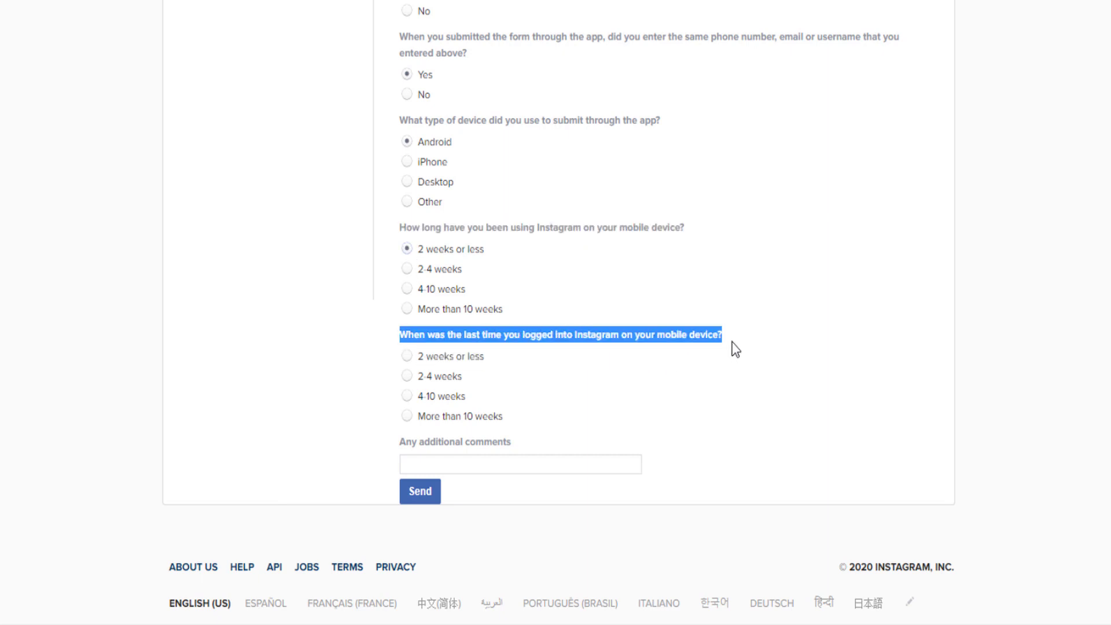
{"action": "left_click", "coordinate": [407, 356]}
{"action": "left_click_drag", "start_coordinate": [402, 228], "coordinate": [701, 242]}
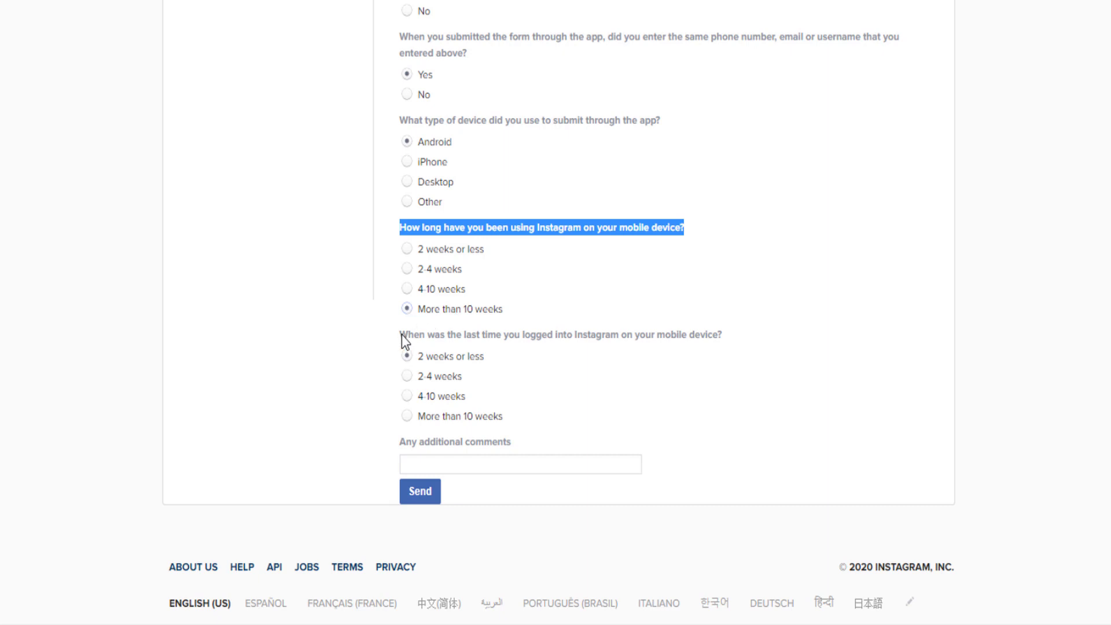
{"action": "left_click_drag", "start_coordinate": [402, 335], "coordinate": [654, 359]}
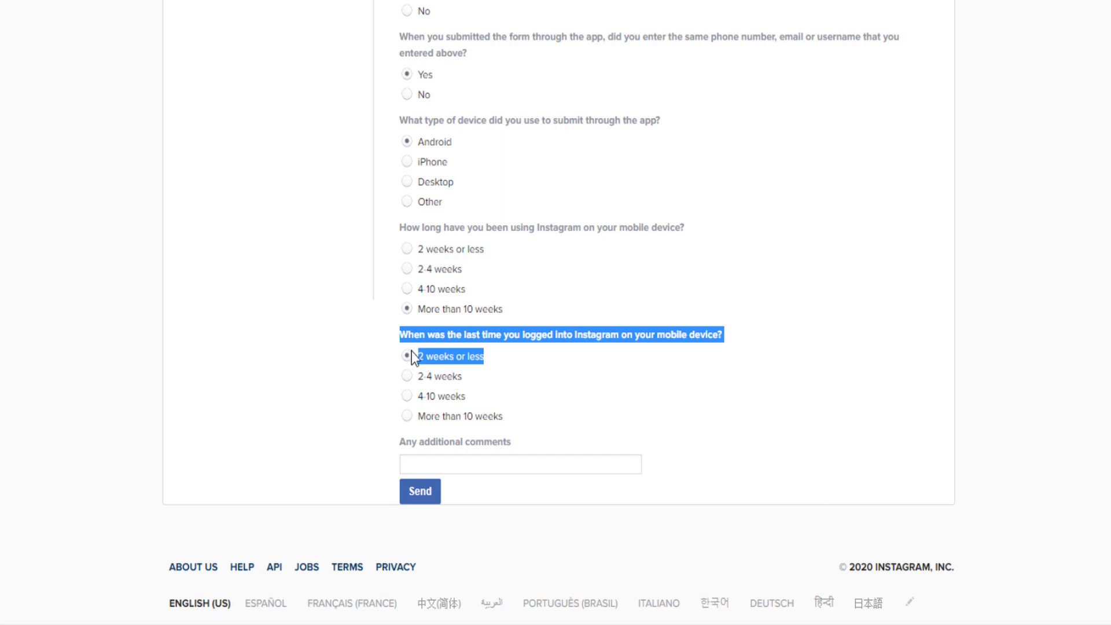
{"action": "left_click", "coordinate": [783, 283]}
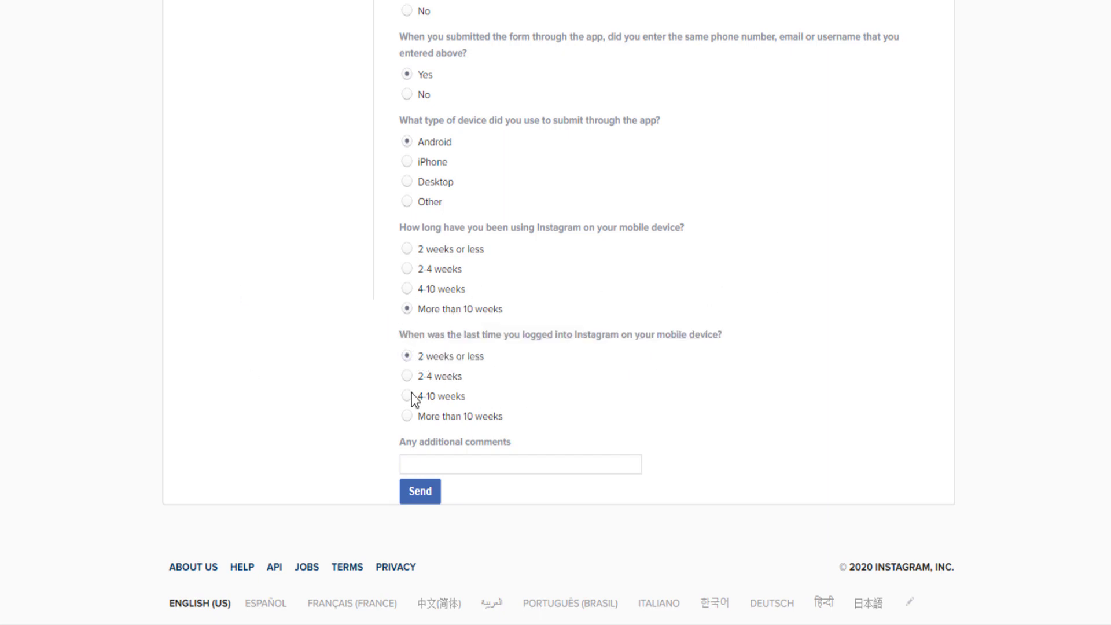
Start the additional comments field and dismiss its autofill suggestions
{"action": "left_click", "coordinate": [438, 463]}
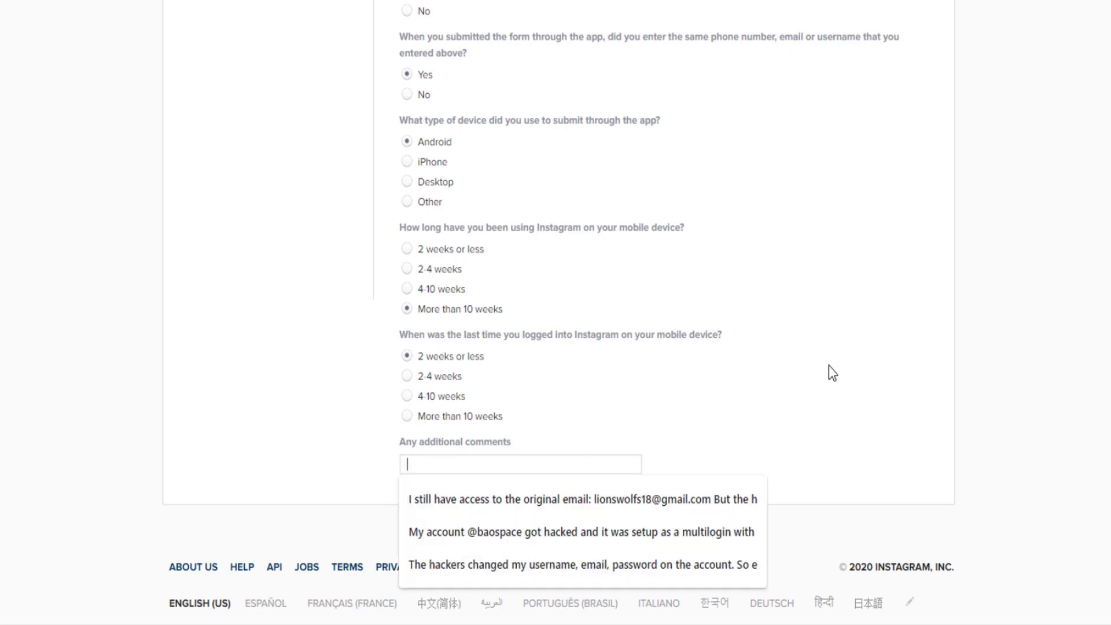
{"action": "left_click", "coordinate": [888, 359]}
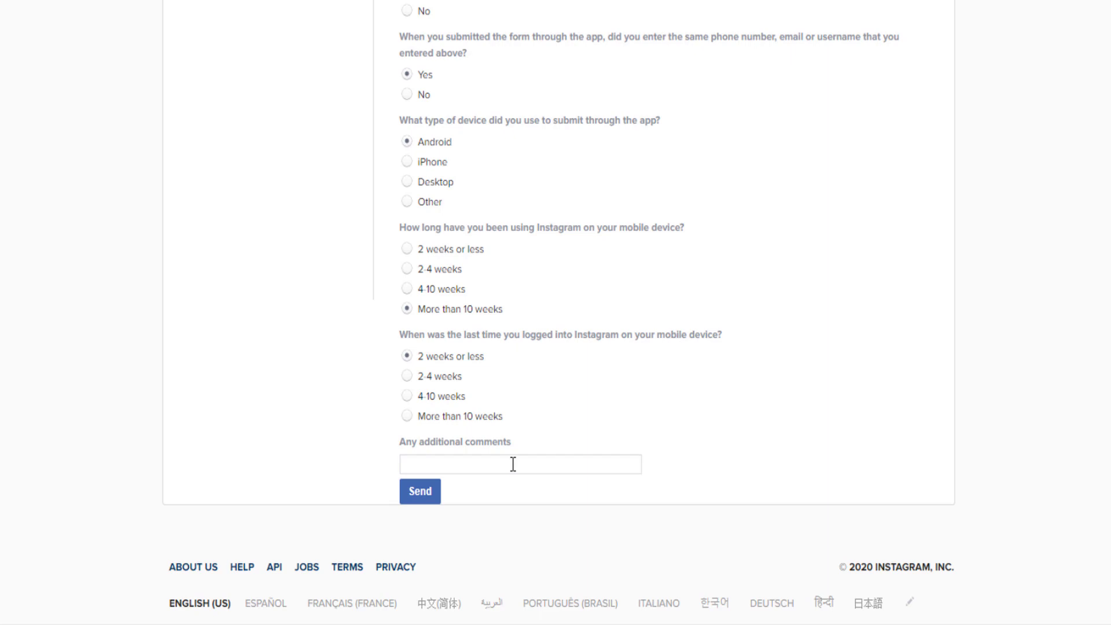
{"action": "mouse_move", "coordinate": [535, 620]}
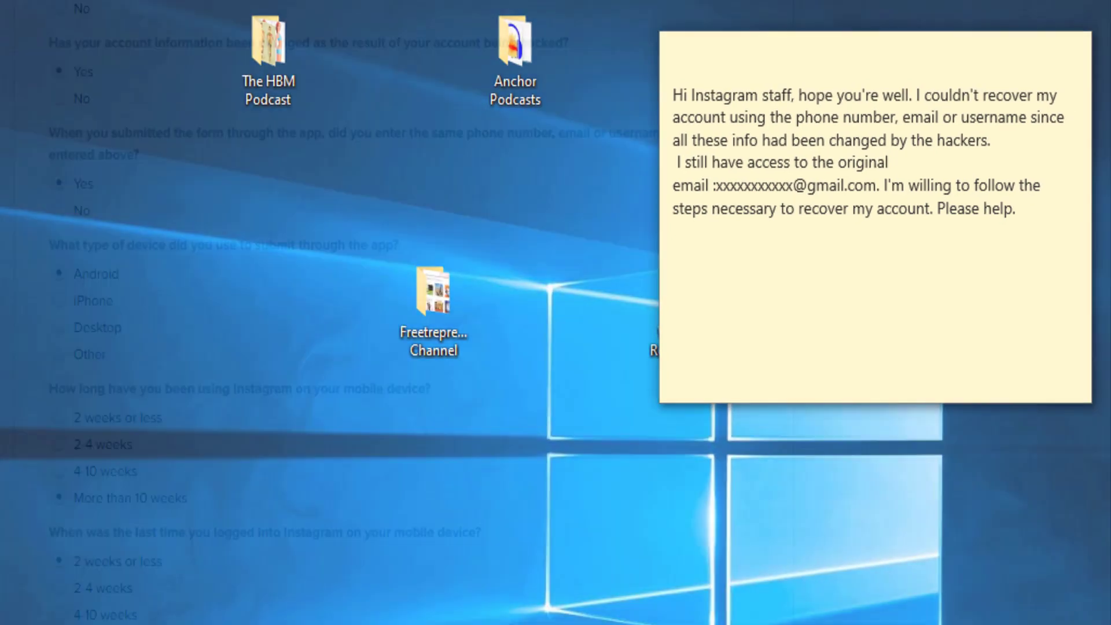
Bring up the Sticky Notes draft appeal and select its opening and original-access lines
{"action": "left_click", "coordinate": [403, 570]}
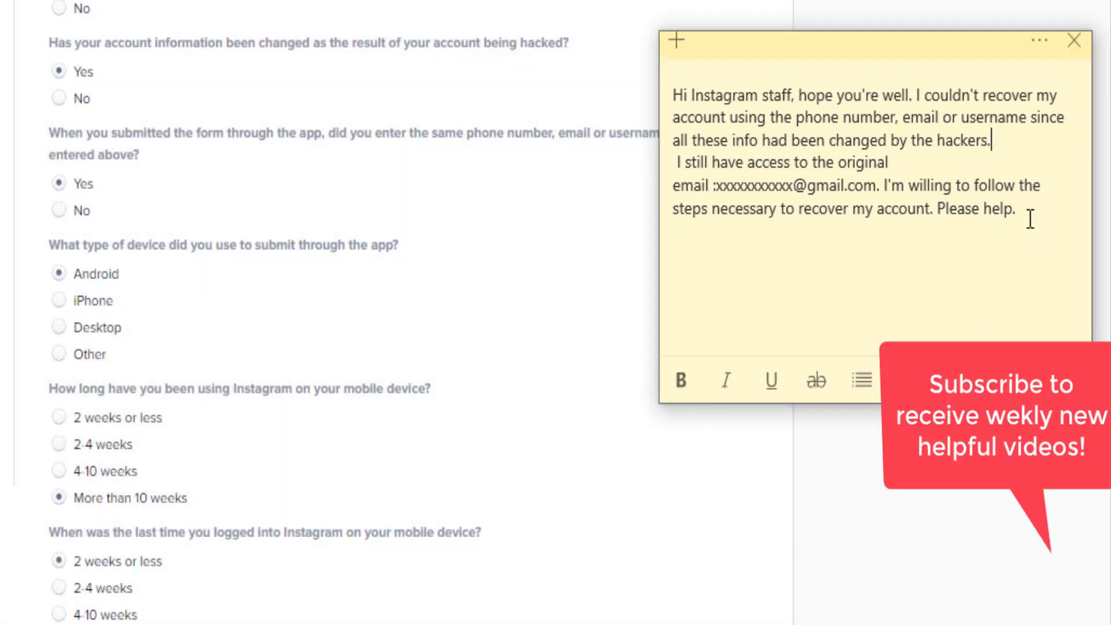
{"action": "left_click_drag", "start_coordinate": [1025, 216], "coordinate": [671, 108]}
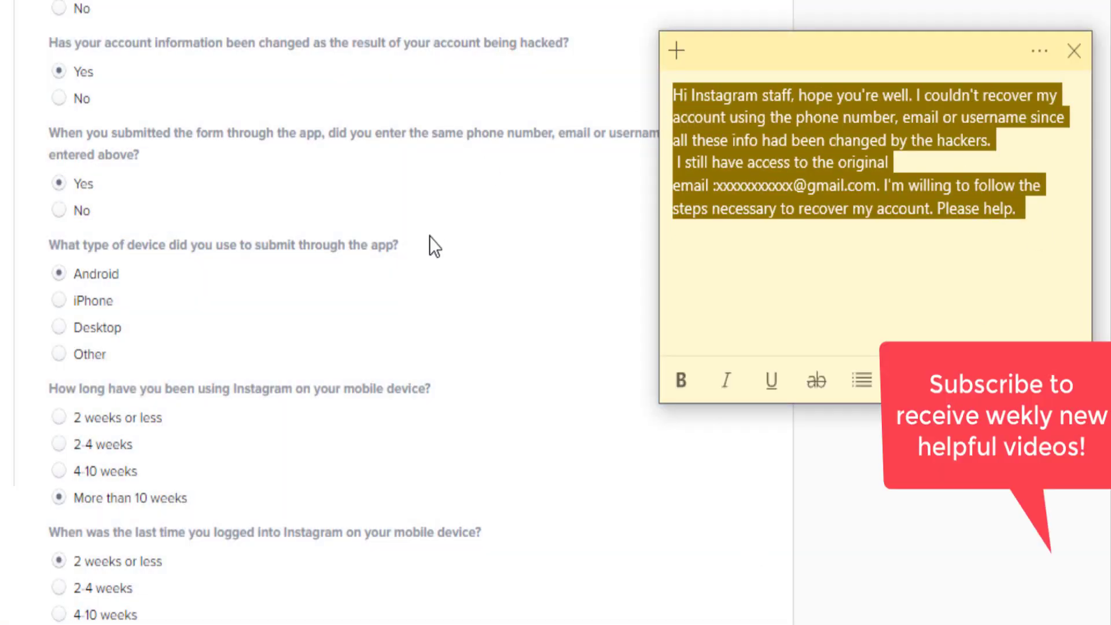
{"action": "scroll", "coordinate": [430, 236], "scroll_direction": "up", "scroll_amount": 15}
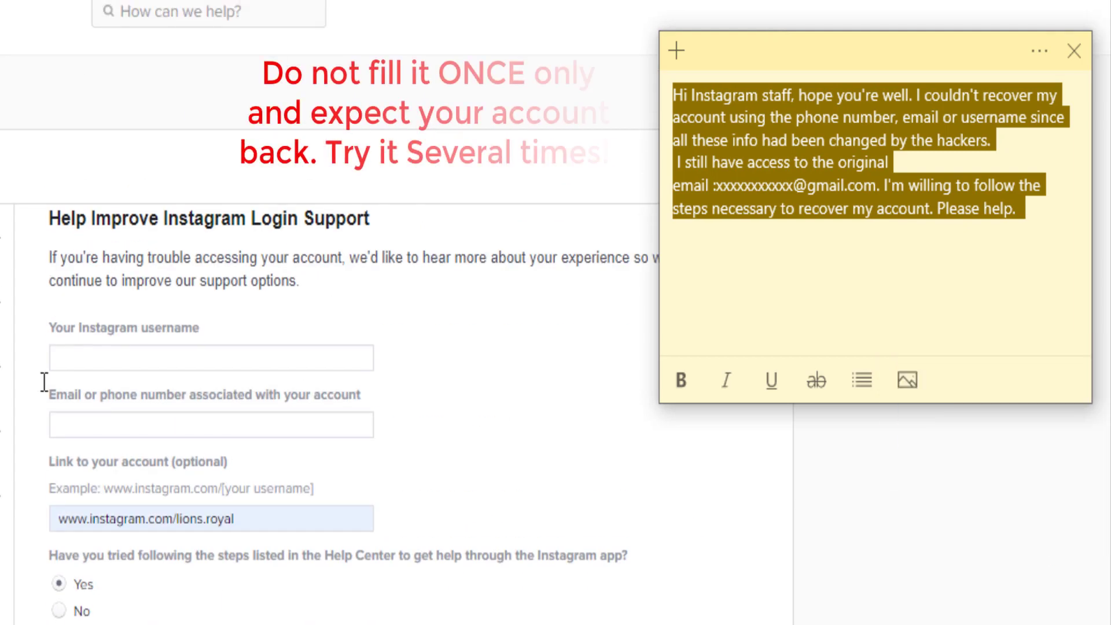
{"action": "scroll", "coordinate": [182, 474], "scroll_direction": "down", "scroll_amount": 8}
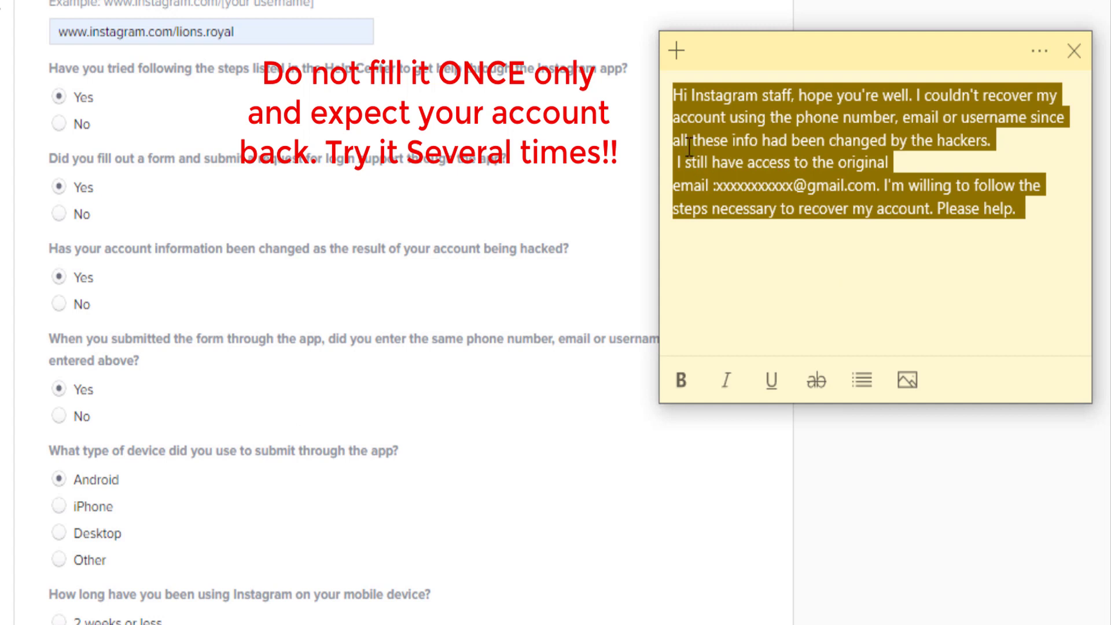
{"action": "left_click", "coordinate": [676, 91]}
{"action": "left_click_drag", "start_coordinate": [675, 93], "coordinate": [939, 149]}
{"action": "left_click_drag", "start_coordinate": [984, 162], "coordinate": [1024, 144]}
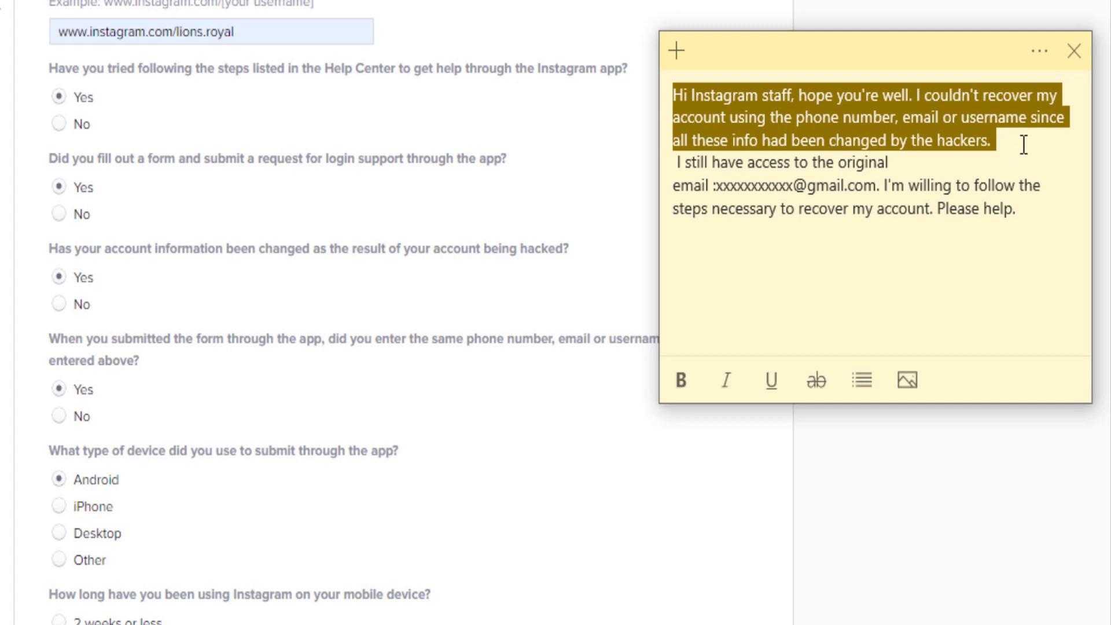
{"action": "left_click", "coordinate": [1024, 145]}
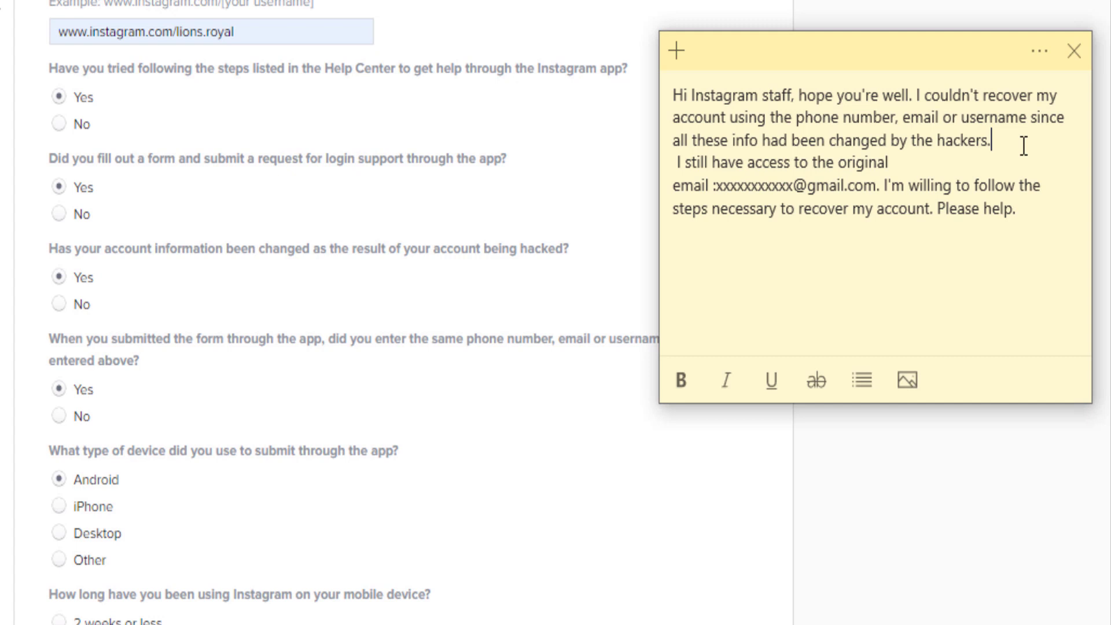
{"action": "triple_click", "coordinate": [688, 162]}
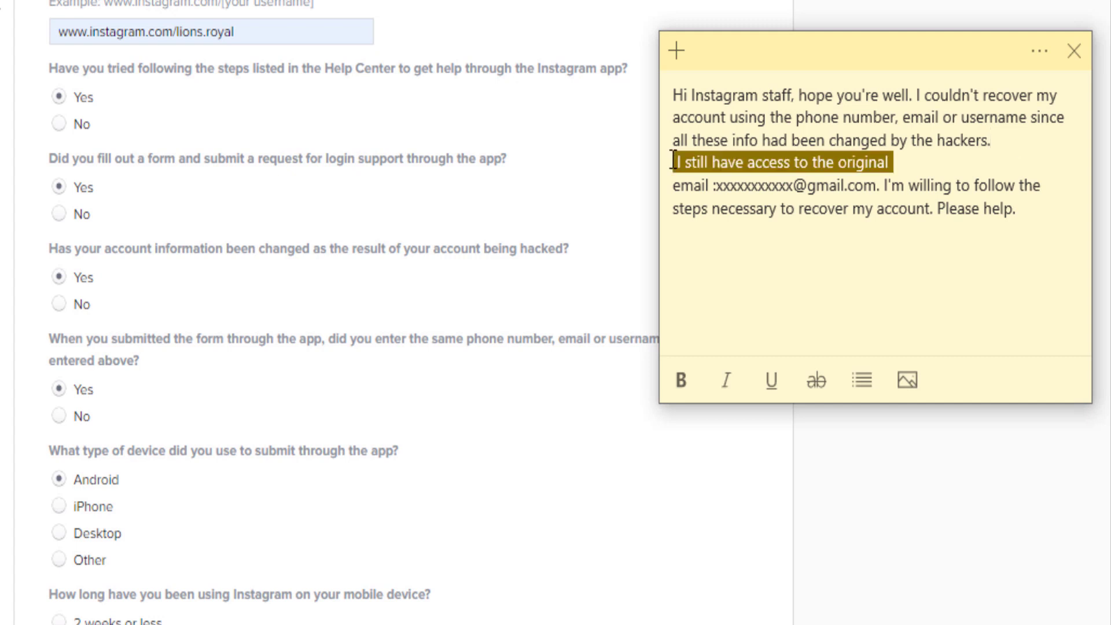
{"action": "left_click", "coordinate": [817, 275]}
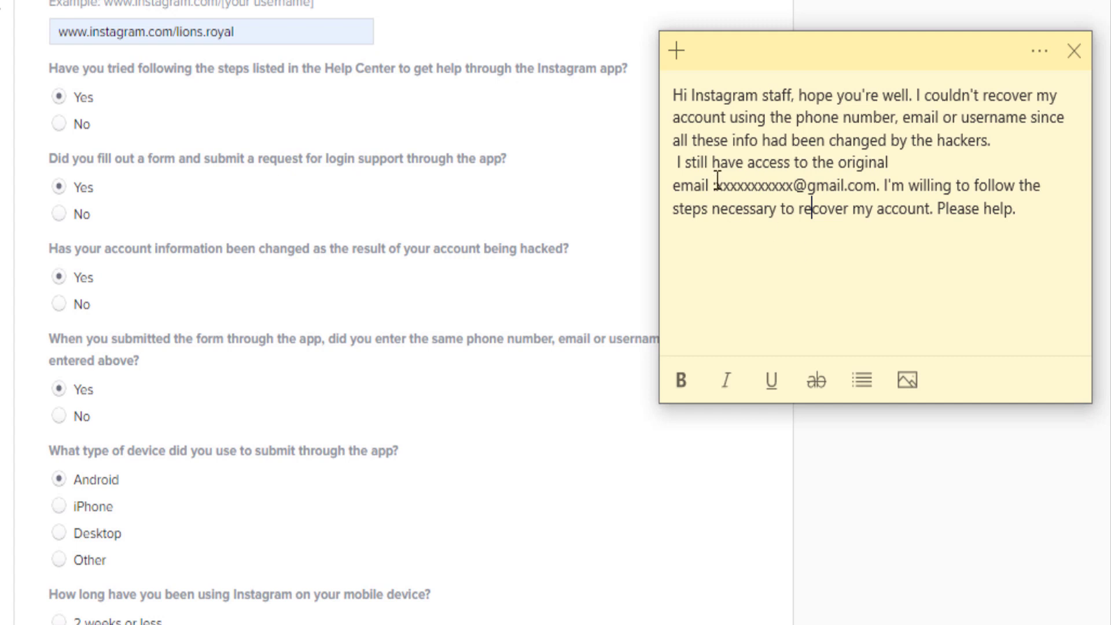
Select the note's closing text from 'email :' about still having the original email
{"action": "left_click_drag", "start_coordinate": [718, 184], "coordinate": [673, 184]}
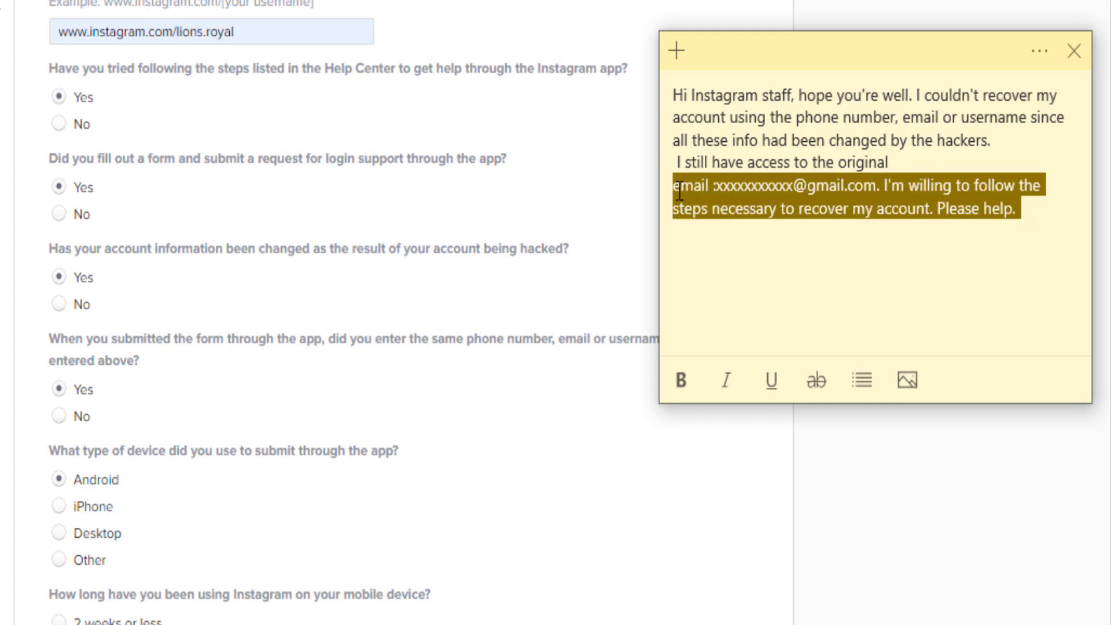
{"action": "scroll", "coordinate": [312, 259], "scroll_direction": "down", "scroll_amount": 3}
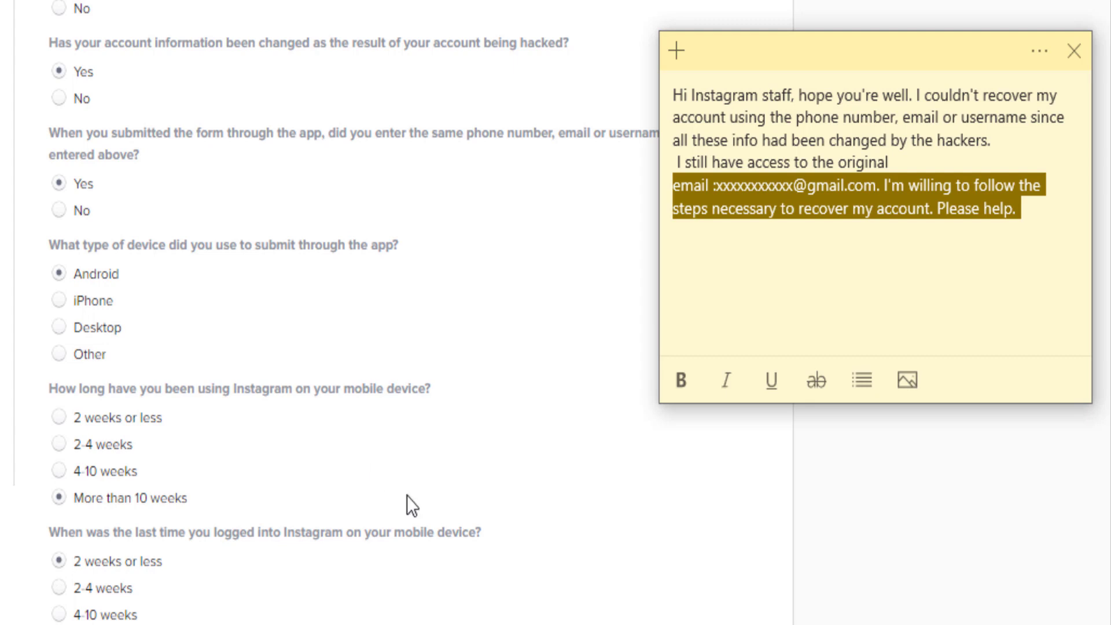
{"action": "scroll", "coordinate": [477, 515], "scroll_direction": "up", "scroll_amount": 15}
{"action": "scroll", "coordinate": [478, 515], "scroll_direction": "down", "scroll_amount": 10}
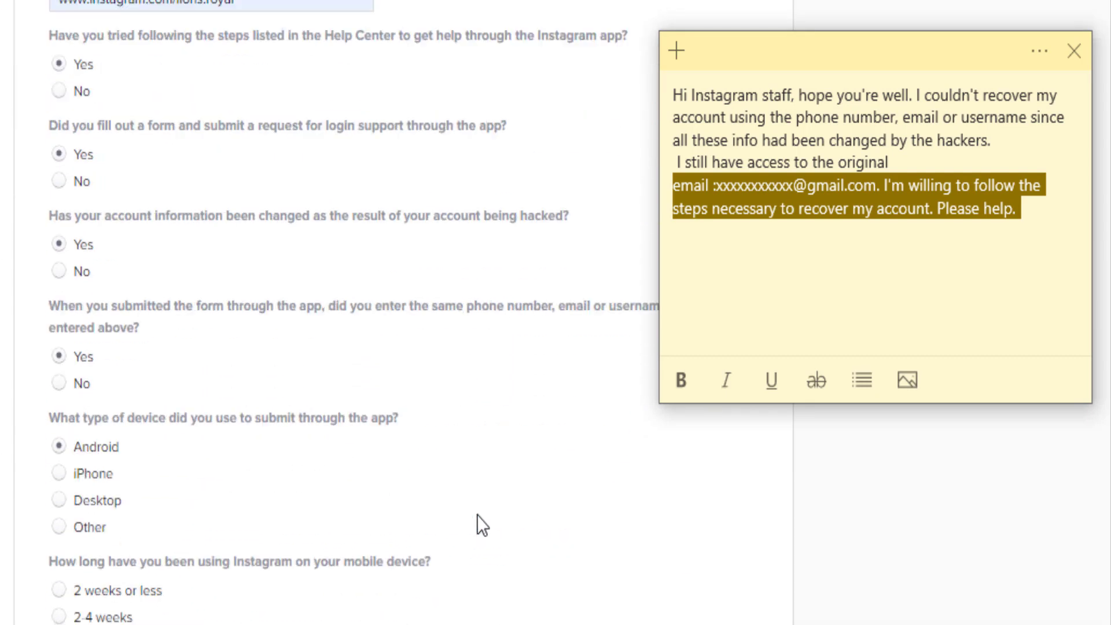